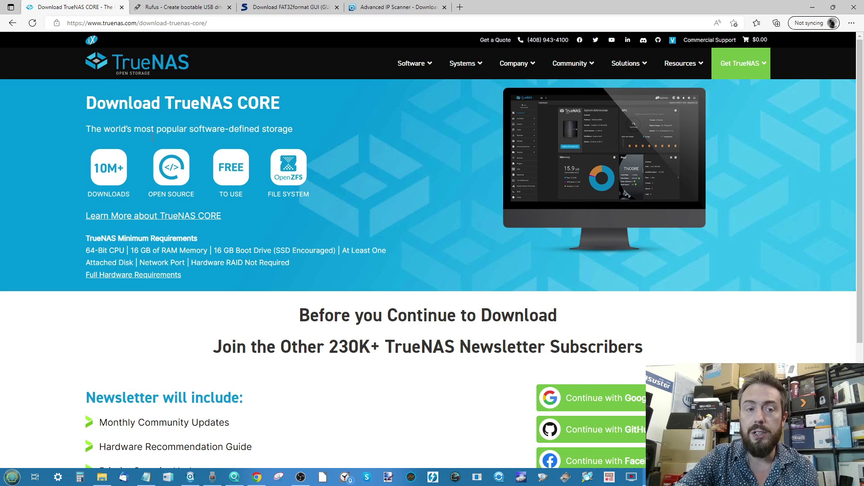
Step: Skip the TrueNAS newsletter sign-up to reveal the CORE 13.0-U2 download
scroll(269, 153, "down", 1)
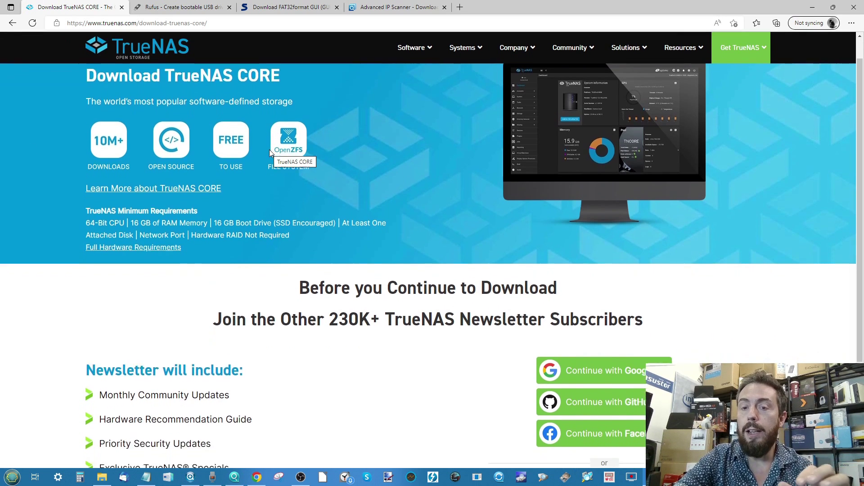
scroll(269, 149, "down", 1)
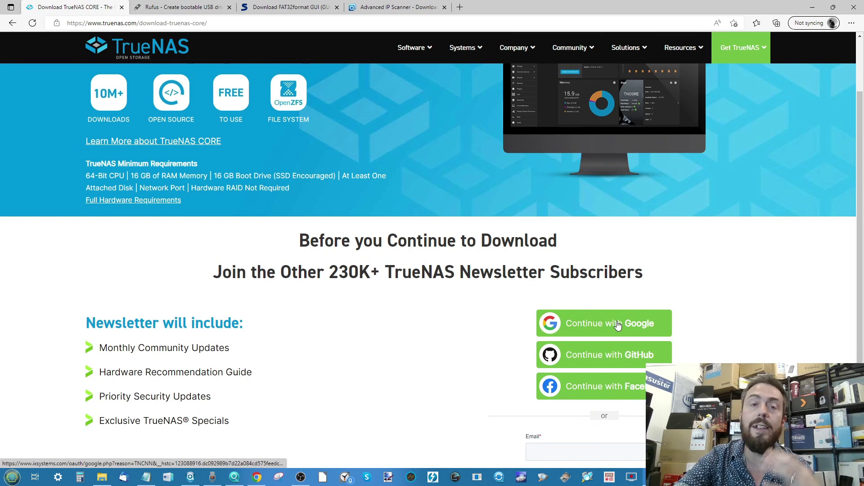
scroll(616, 325, "down", 1)
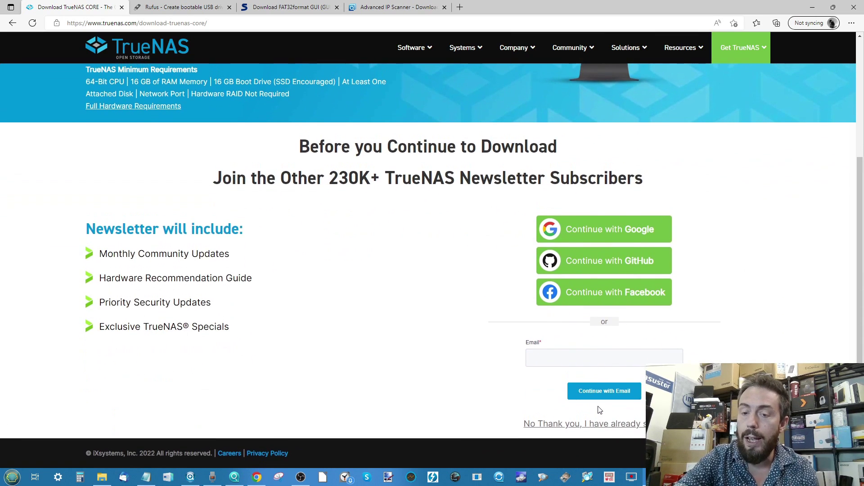
left_click(593, 425)
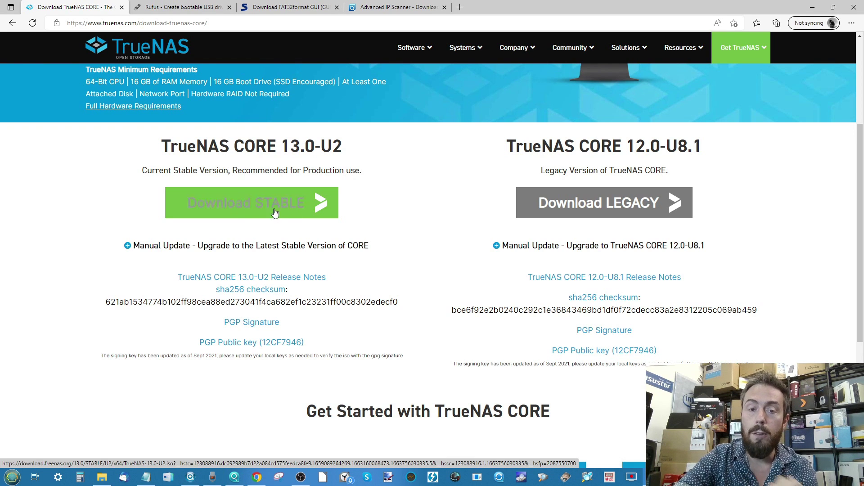
Step: Confirm the downloaded TrueNAS-13.0-U2 image in File Explorer, then go to the Rufus page
left_click(108, 483)
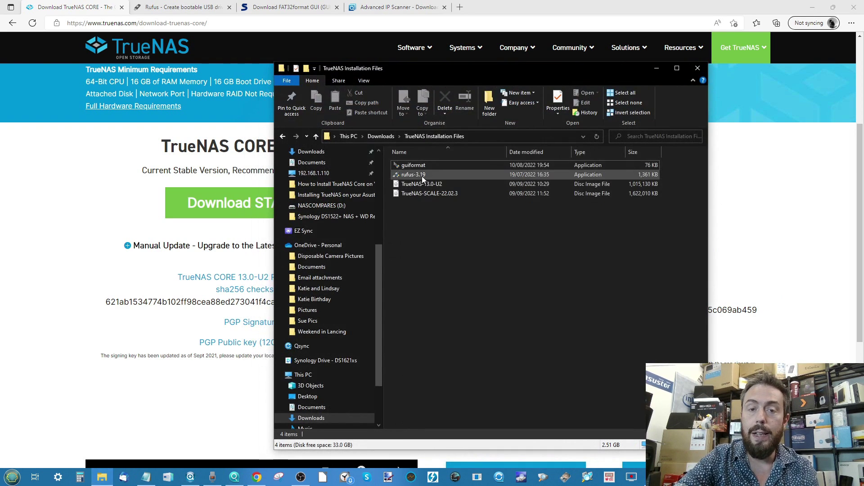
left_click(433, 185)
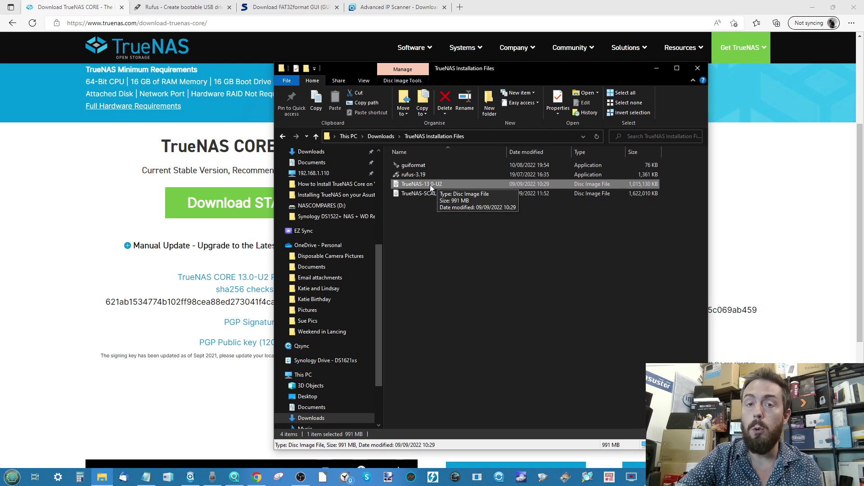
left_click(169, 5)
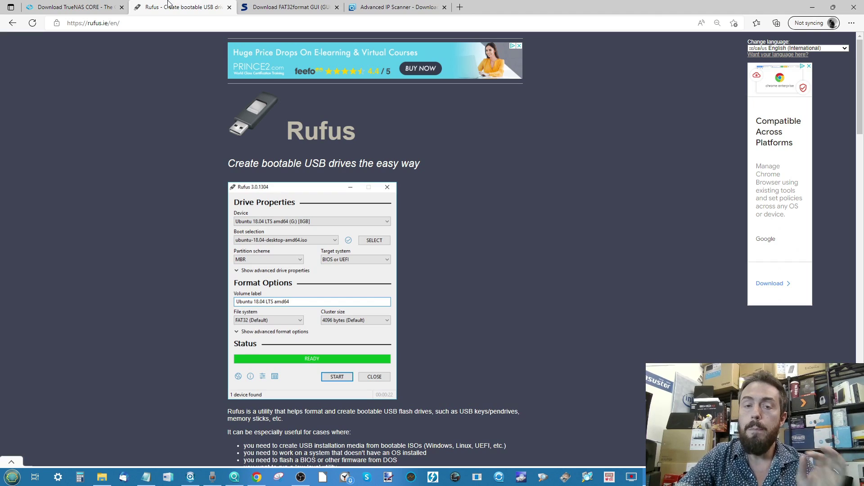
Step: Review rufus.ie's Rufus 3.20 and 3.20 Portable downloads, then go to the FAT32format GUI page
scroll(338, 74, "down", 5)
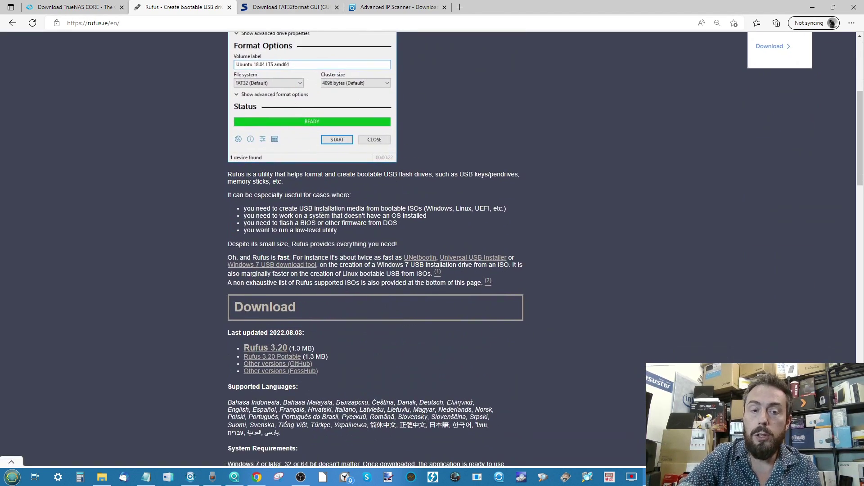
scroll(320, 216, "up", 4, "ctrl")
scroll(256, 348, "down", 3)
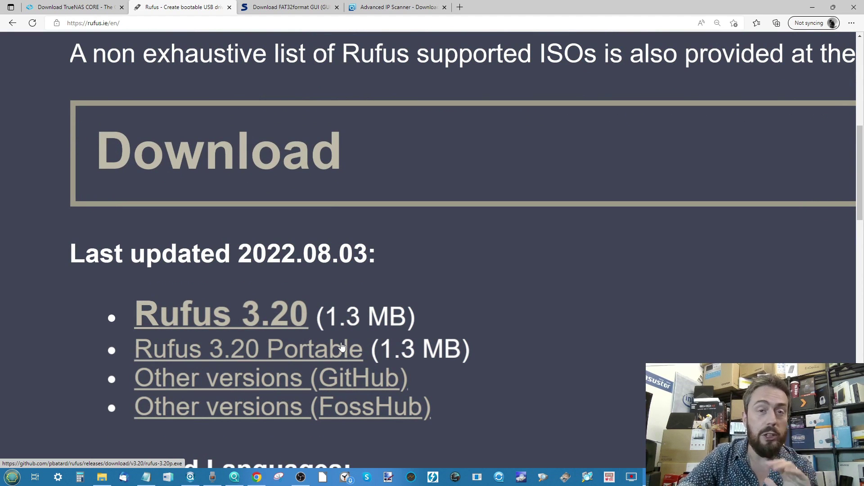
scroll(453, 389, "down", 5, "ctrl")
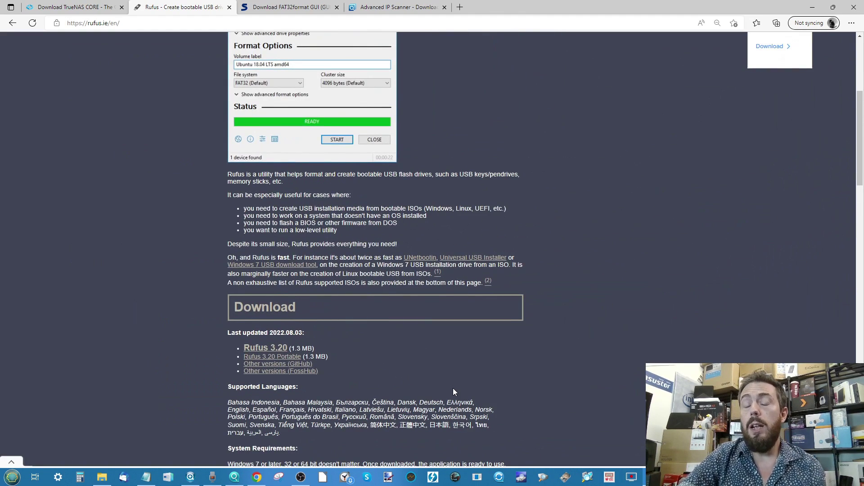
left_click(330, 6)
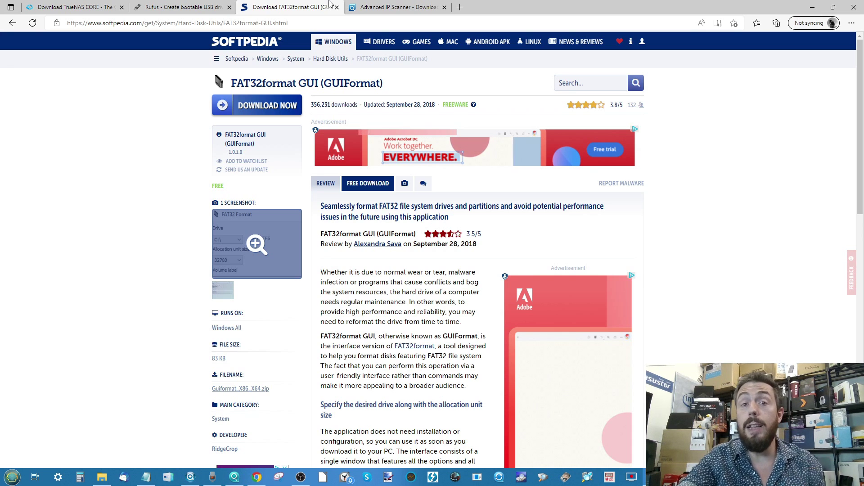
Step: Switch to the Advanced IP Scanner download page
left_click(391, 7)
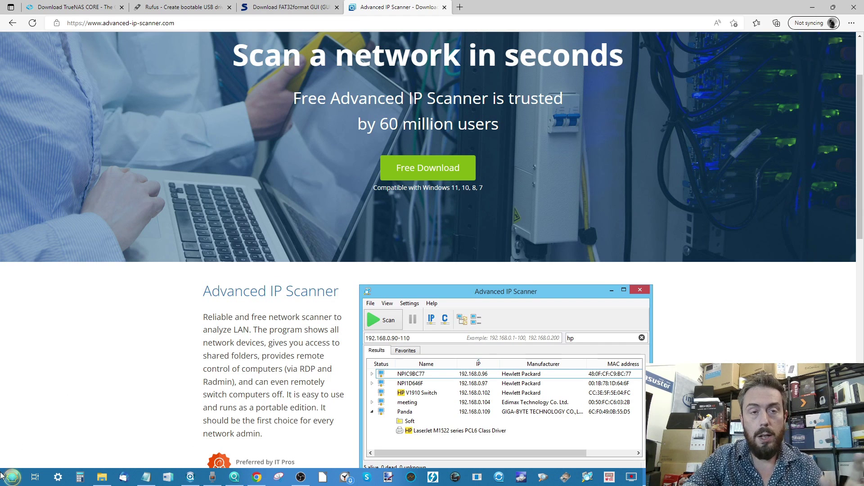
Step: Launch rufus-3.19 from the TrueNAS Installation Files folder
left_click(100, 476)
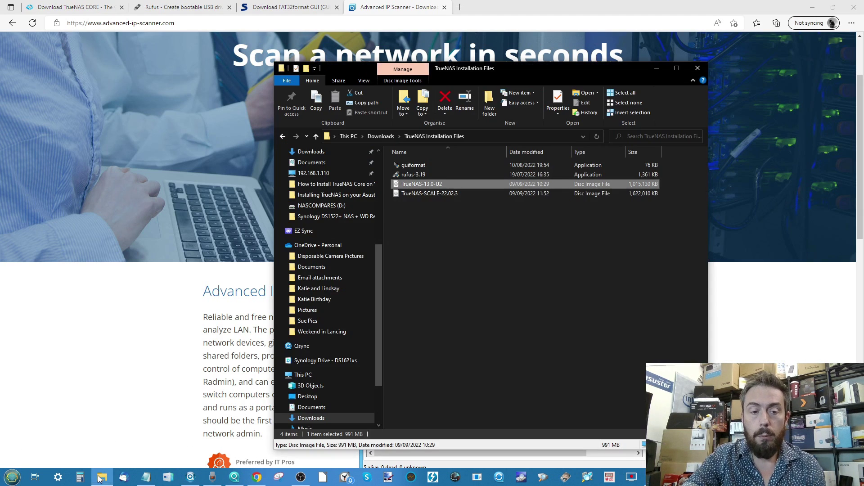
left_click(430, 175)
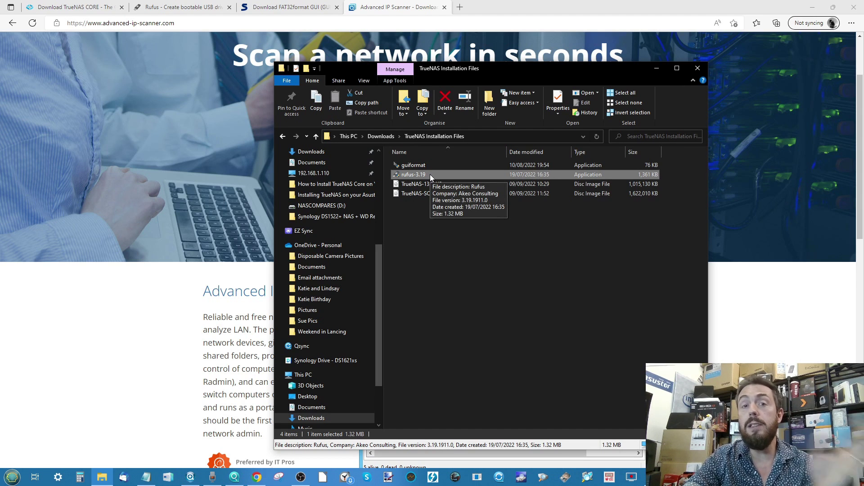
double_click(431, 174)
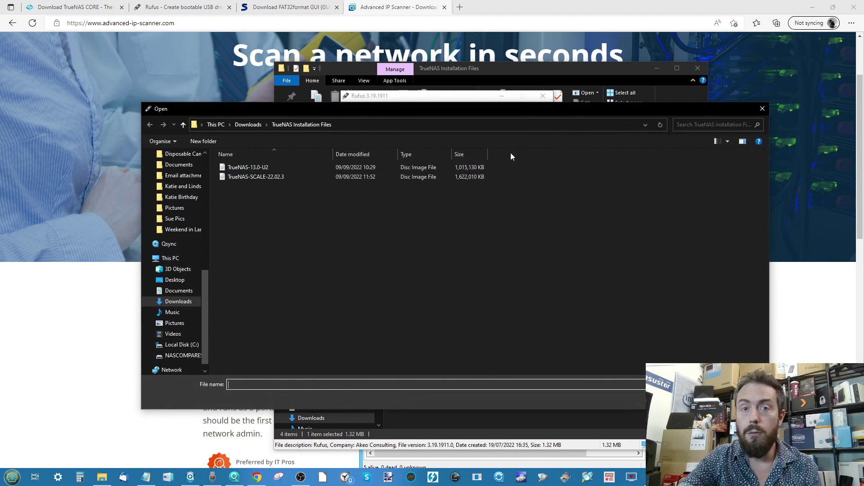
Step: Load TrueNAS-13.0-U2 as the boot image, accept DD mode, and start the write
left_click(254, 167)
double_click(258, 169)
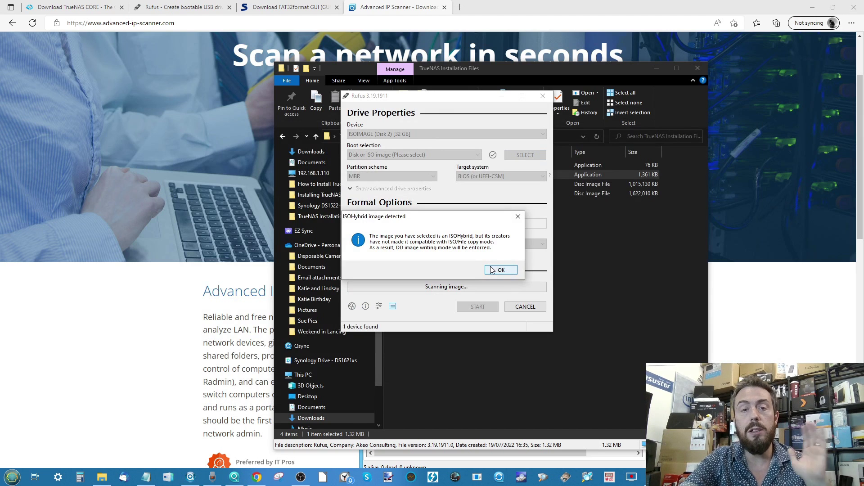
left_click(491, 269)
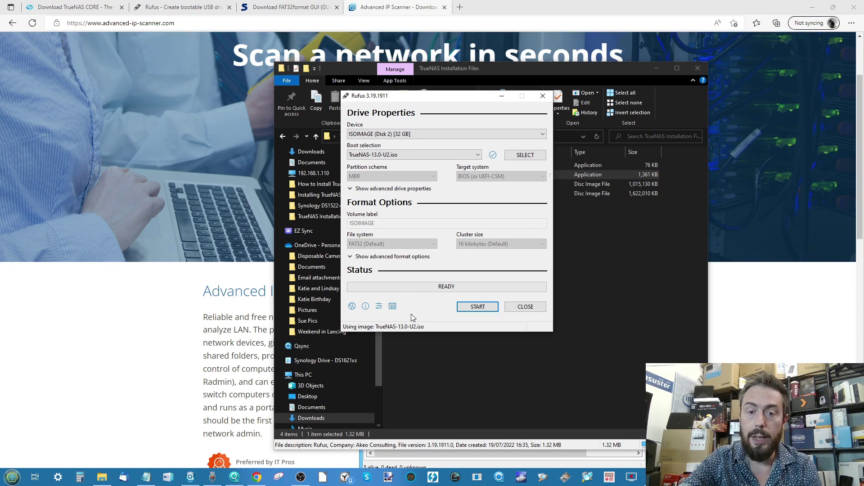
left_click(488, 309)
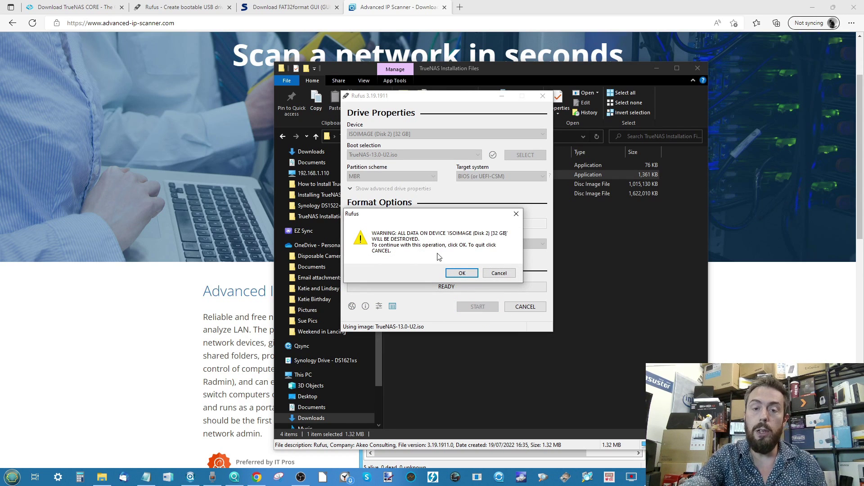
Step: Confirm erasing the 32 GB drive, wait for READY, then close Rufus
left_click(457, 275)
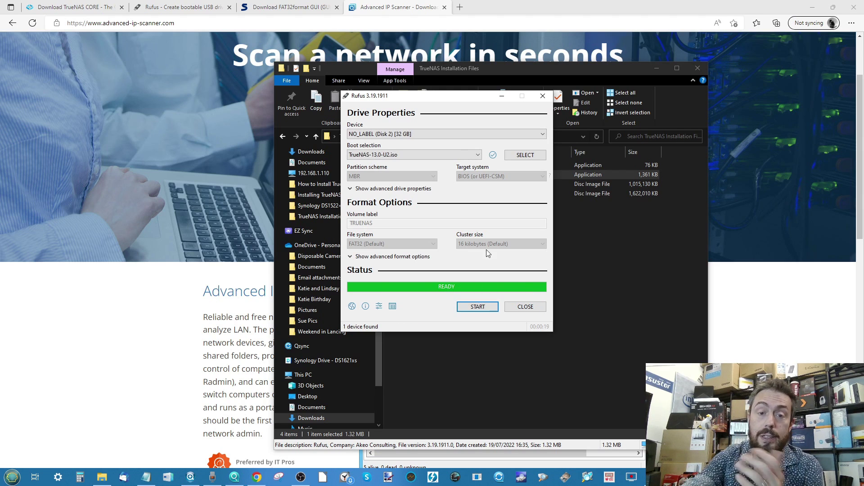
left_click(509, 308)
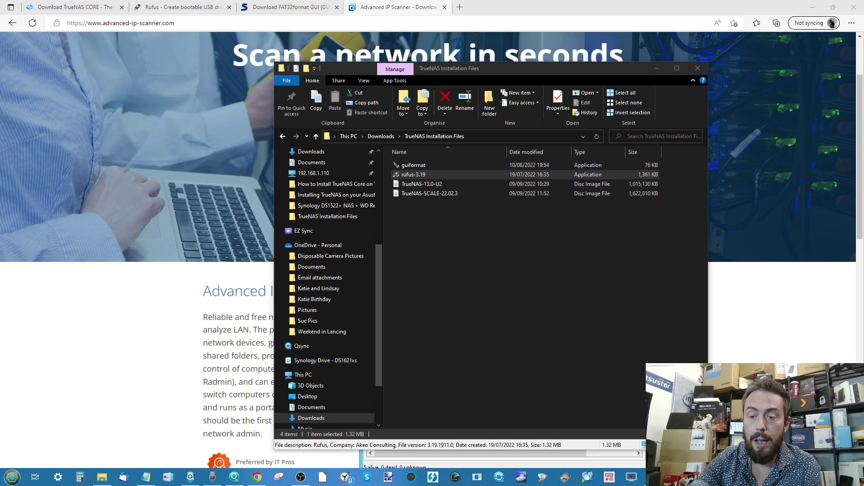
left_click(537, 355)
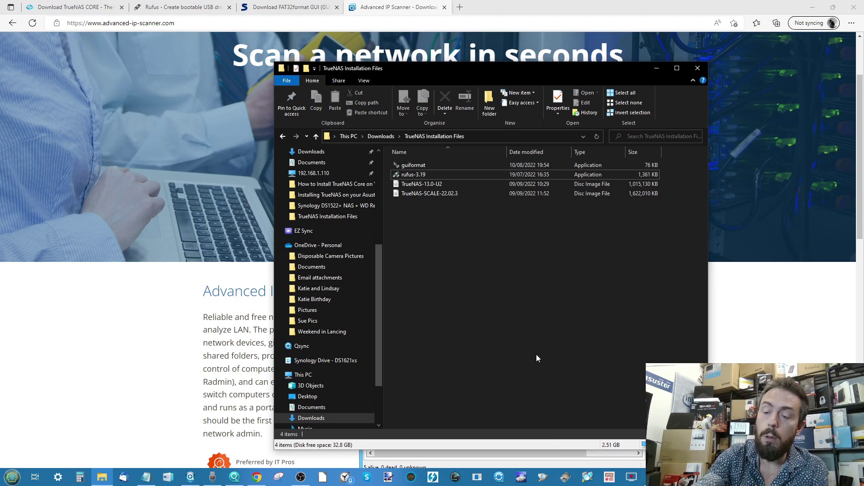
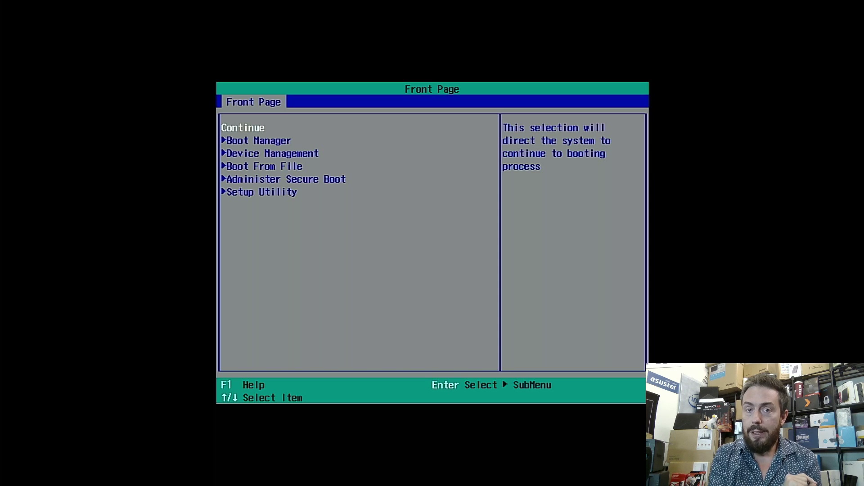
Step: From the UEFI Boot Manager, boot from the EFI USB Device (USB) entry
key("Down")
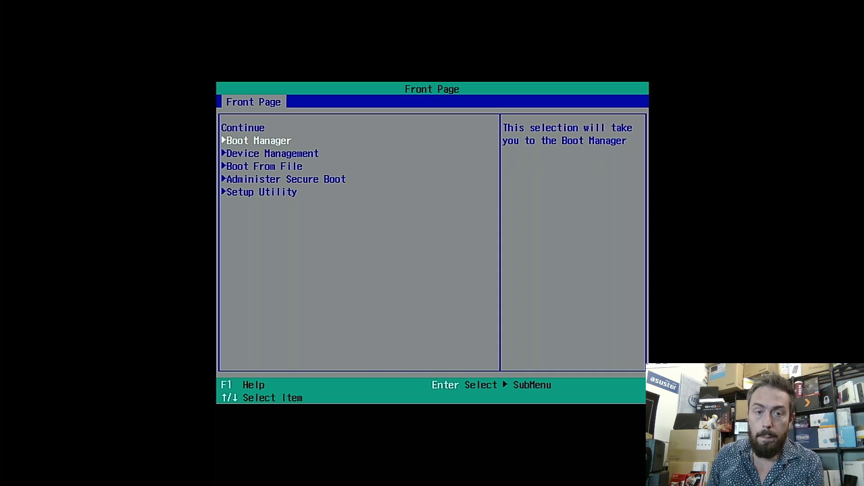
key("Return")
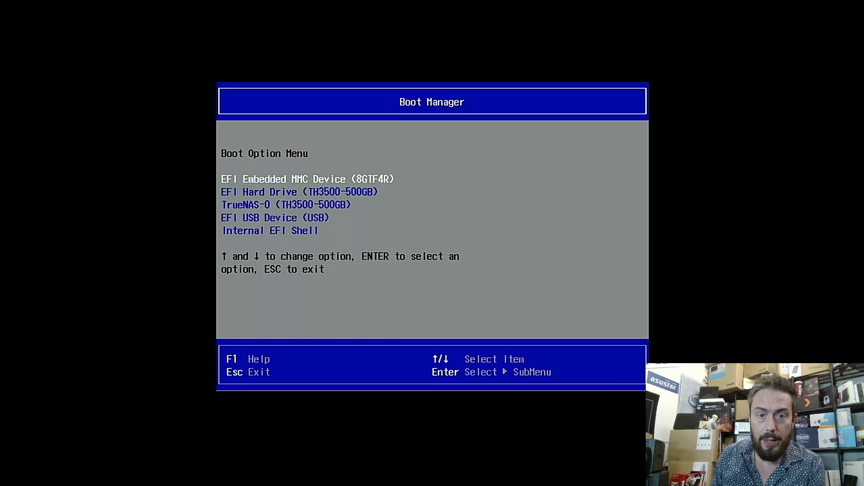
key("Down")
key("Down")
key("Down")
key("Up")
key("Up")
key("Up")
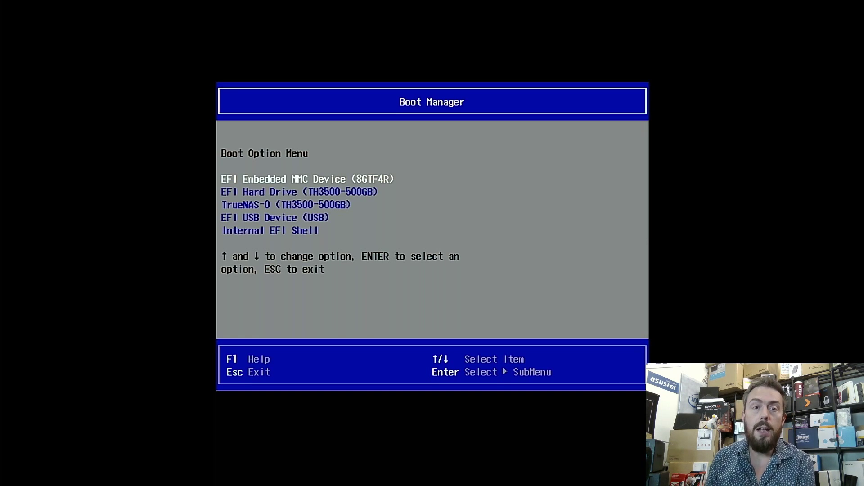
key("Down")
key("Down")
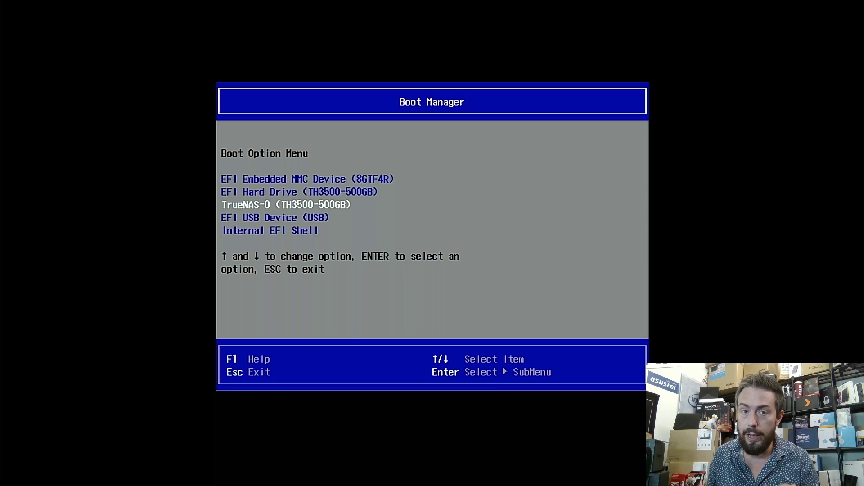
key("Down")
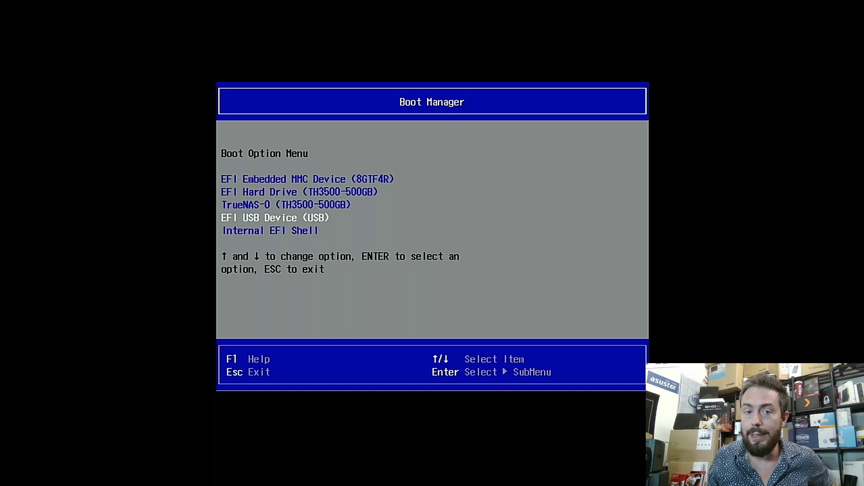
key("Up")
key("Down")
key("Up")
key("Up")
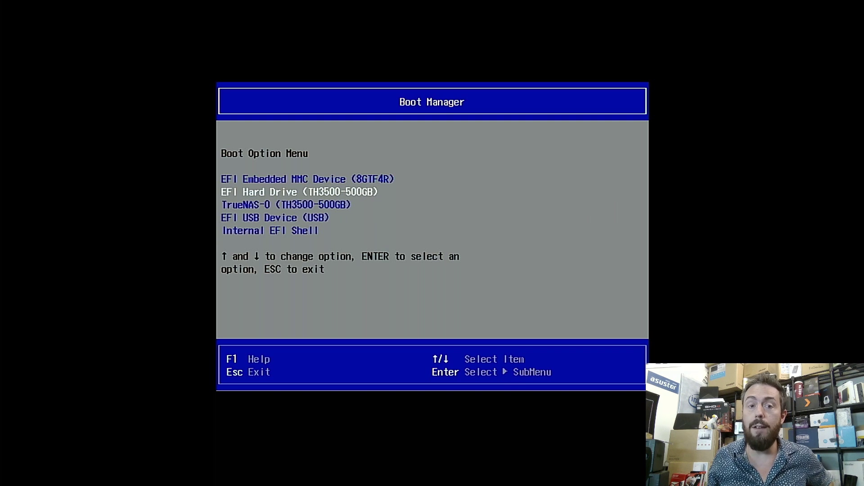
key("Down")
key("Up")
key("Up")
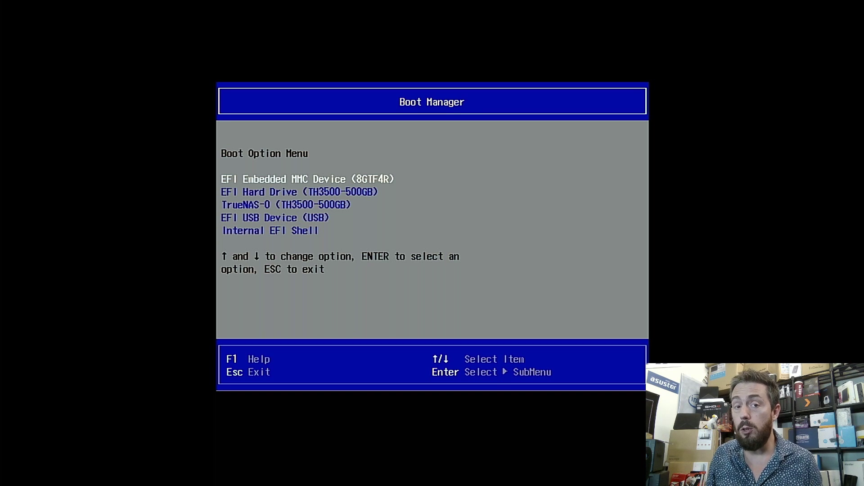
key("Down")
key("Down")
key("Down")
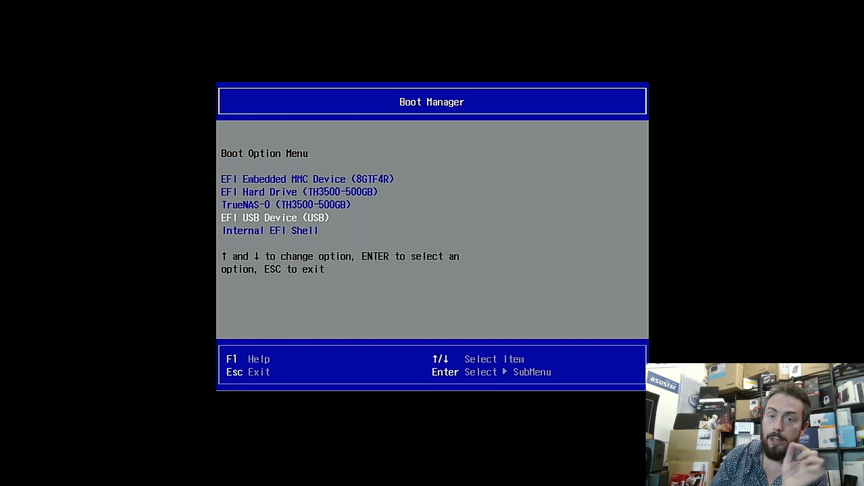
key("Return")
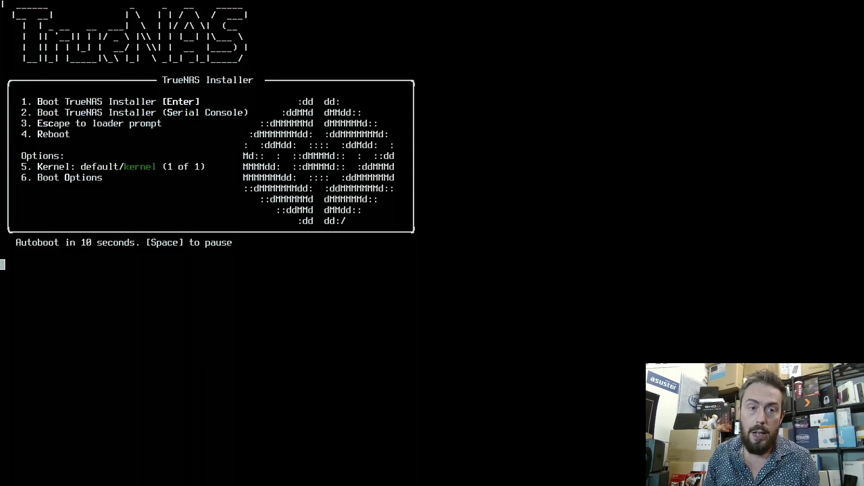
Step: Skip the loader countdown and boot the TrueNAS Installer to the Console Setup menu
key("Return")
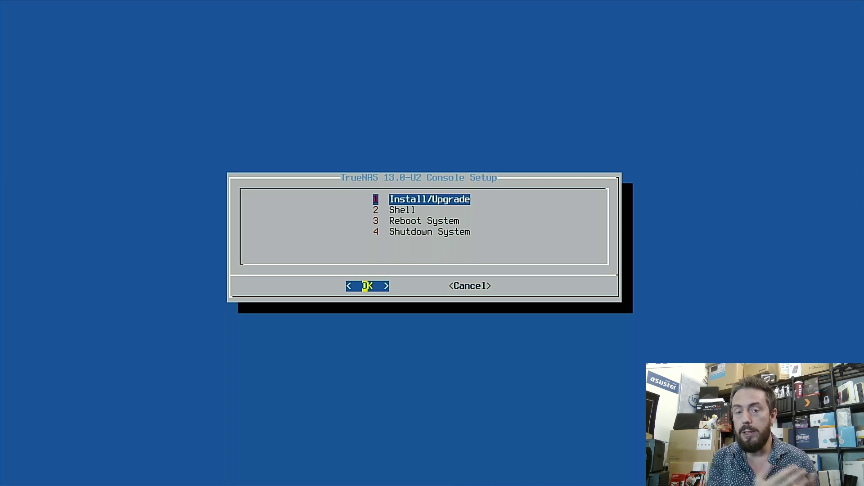
Step: Start 1 Install/Upgrade and answer Yes to continue with less than 8 GB RAM
key("Down")
key("Up")
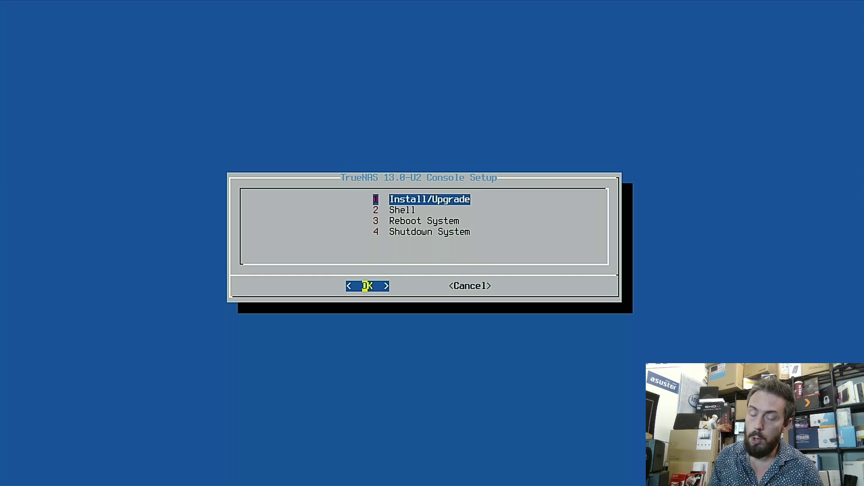
key("Return")
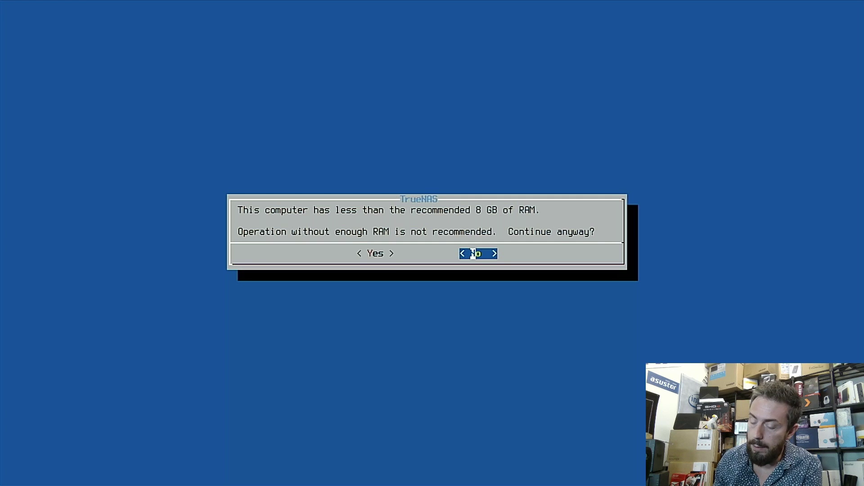
key("Left")
key("Return")
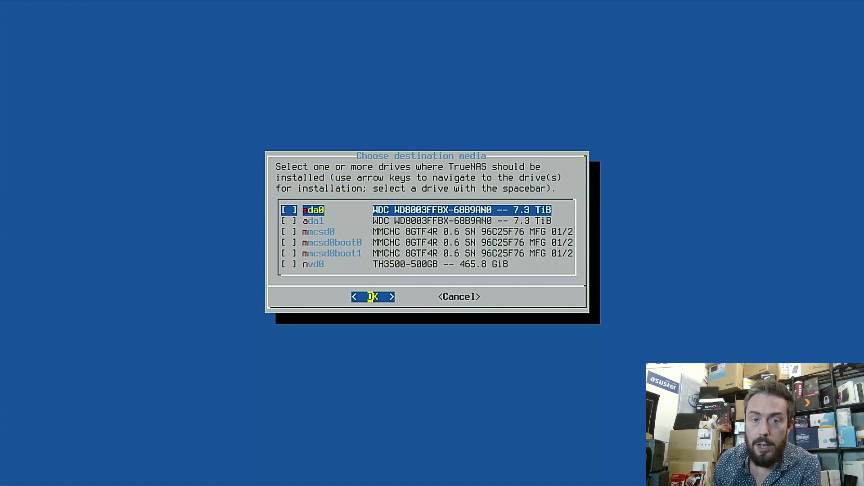
Step: Mark nvd0 (TH3500-500GB, 465.8 GiB) as the install destination and confirm
key("Down")
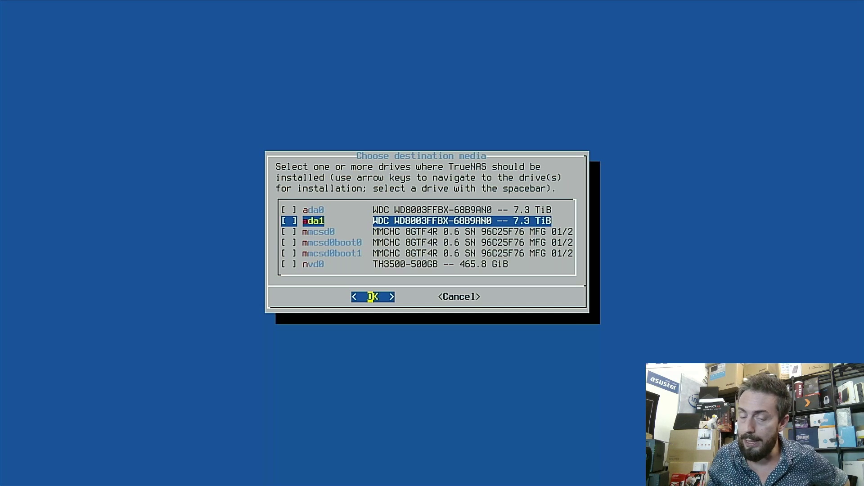
key("Down")
key("Down")
key("Down")
key("Down")
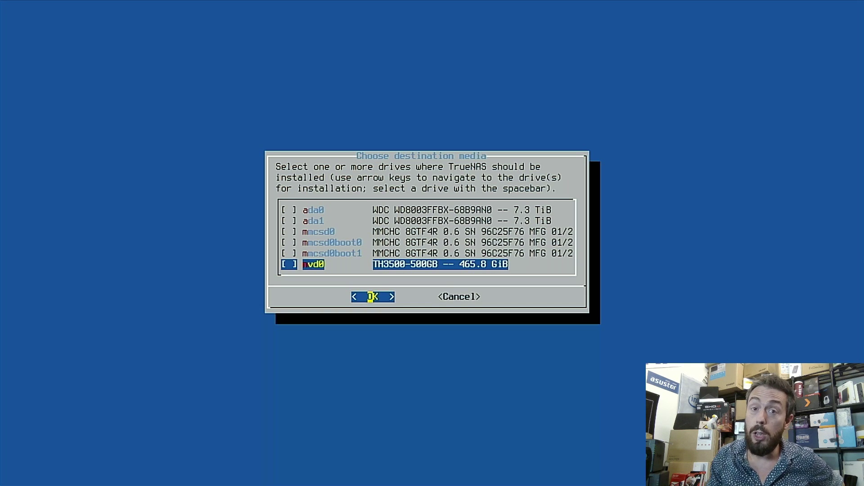
key("space")
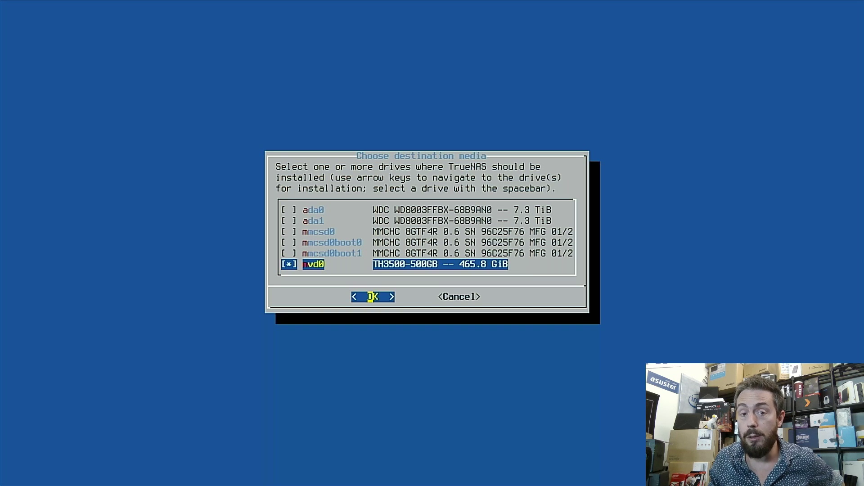
key("Right")
key("Left")
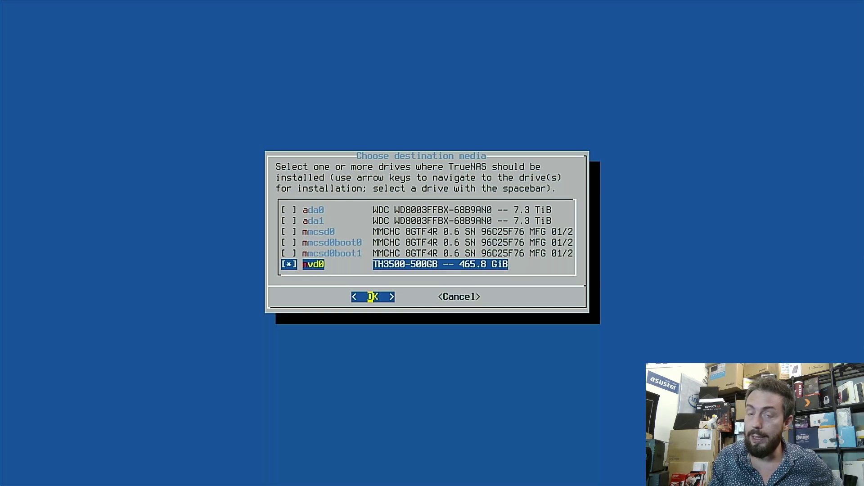
key("Return")
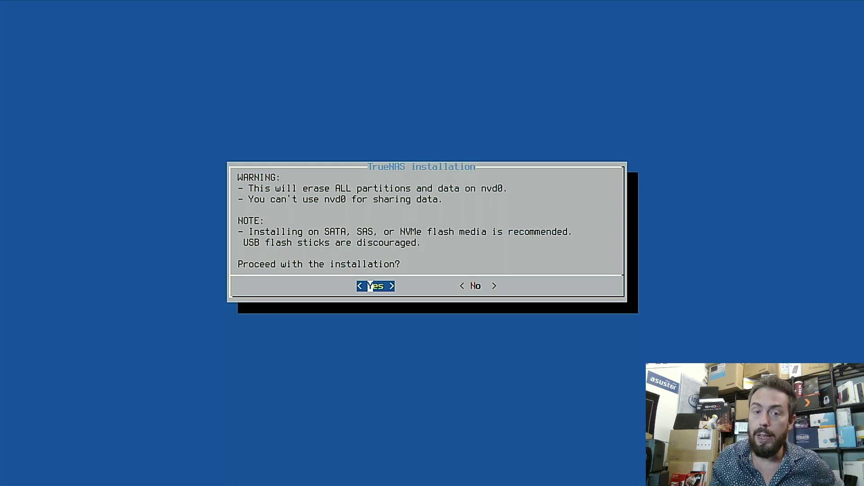
Step: Approve erasing nvd0, then enter and confirm the root password
key("Return")
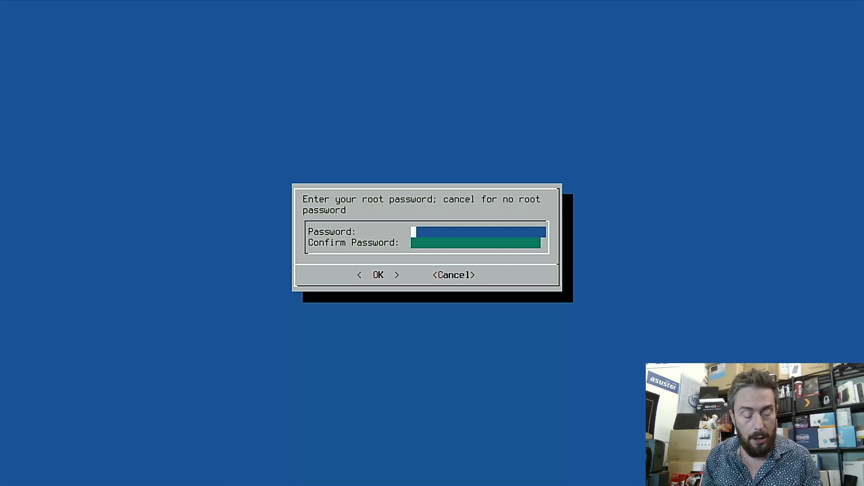
type("****")
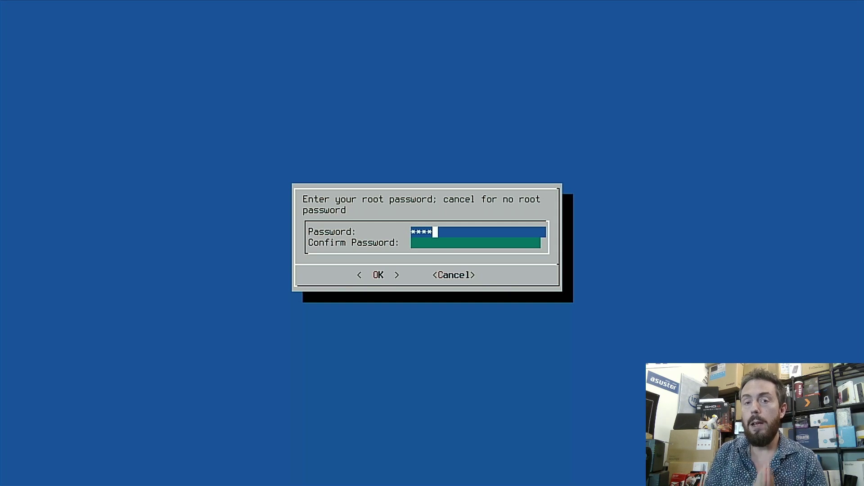
key("Tab")
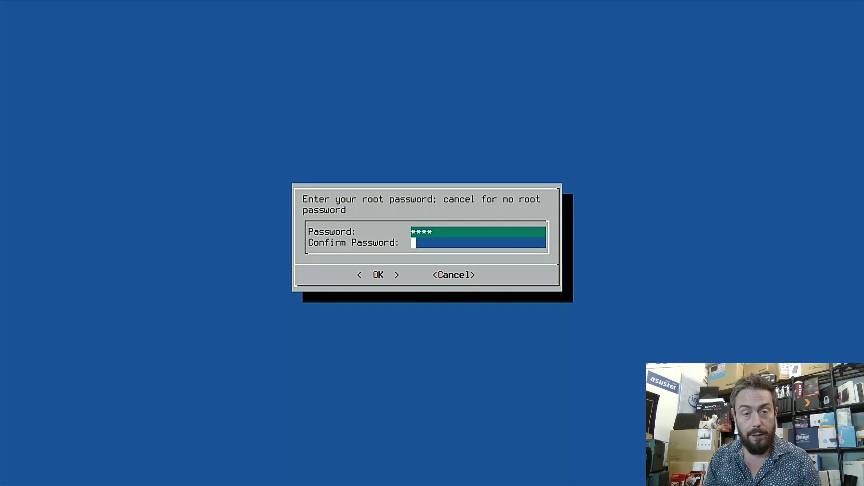
type("****")
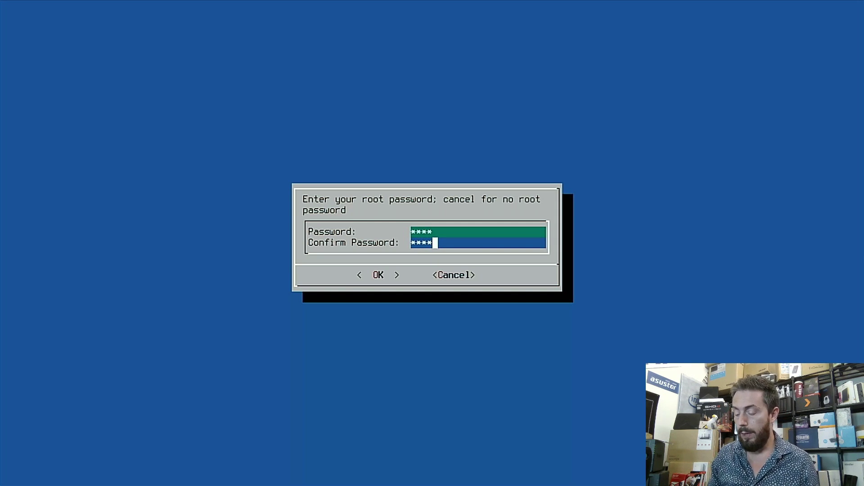
key("Tab")
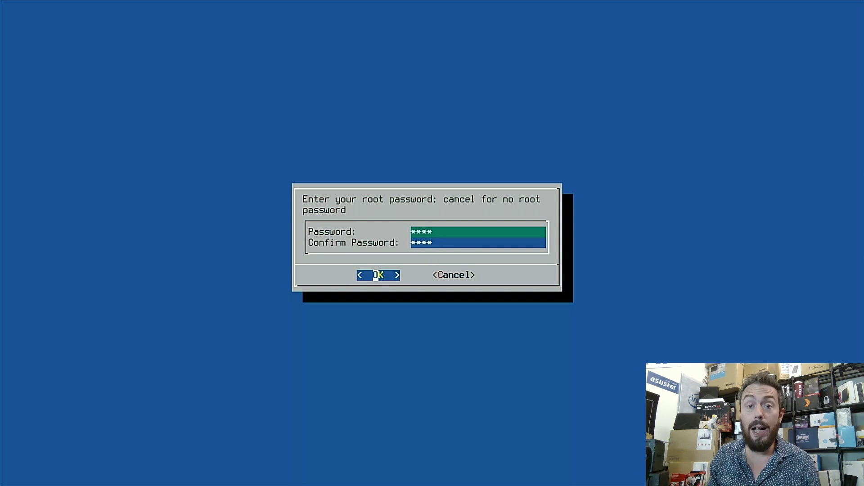
key("Tab")
key("Tab")
key("Tab")
key("Tab")
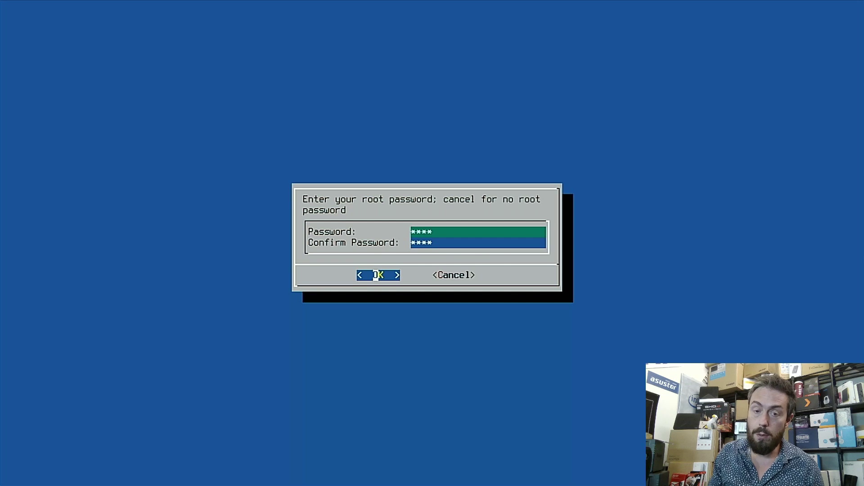
key("Return")
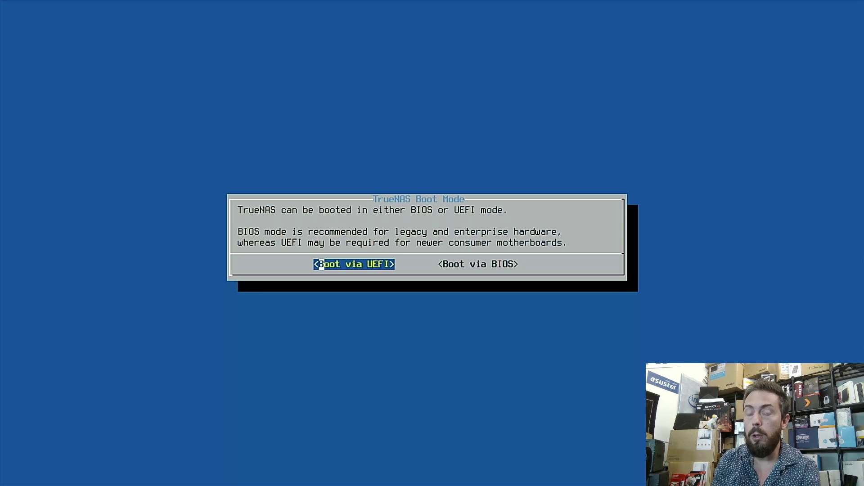
Step: Install with Boot via UEFI and No swap partition, waiting for the installation to succeed
key("Return")
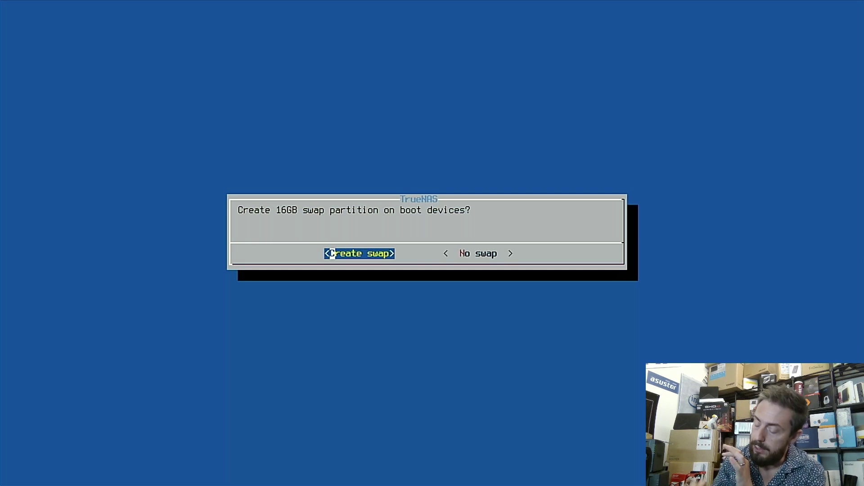
key("Right")
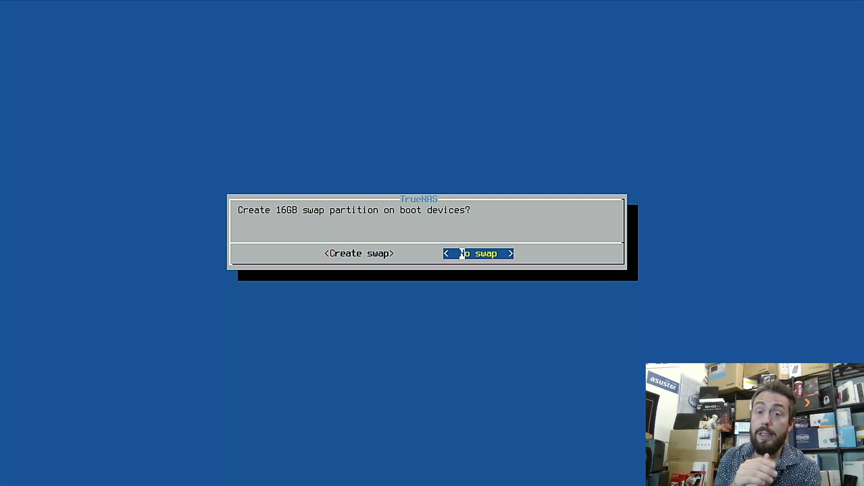
key("Return")
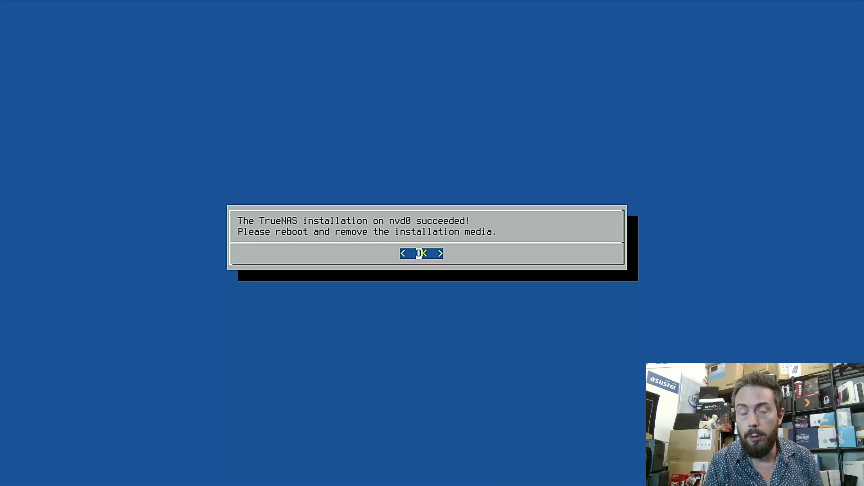
Step: Acknowledge the success message and choose 4 Shutdown System
key("Return")
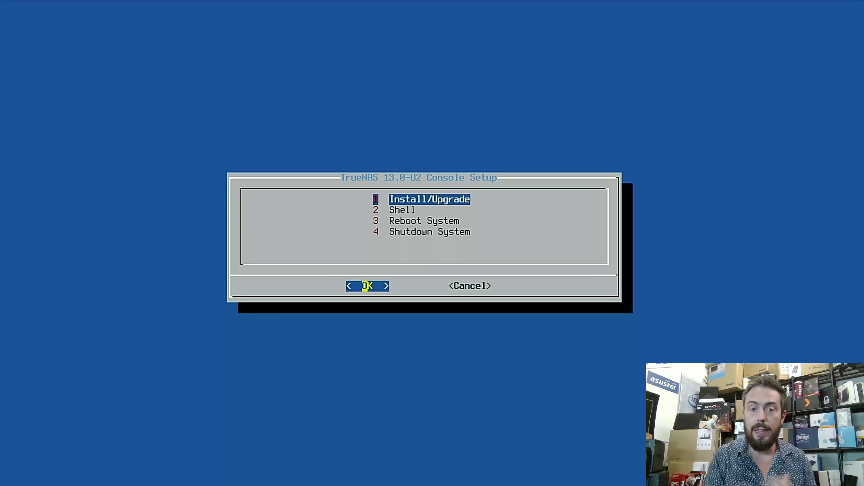
key("Down")
key("Down")
key("Down")
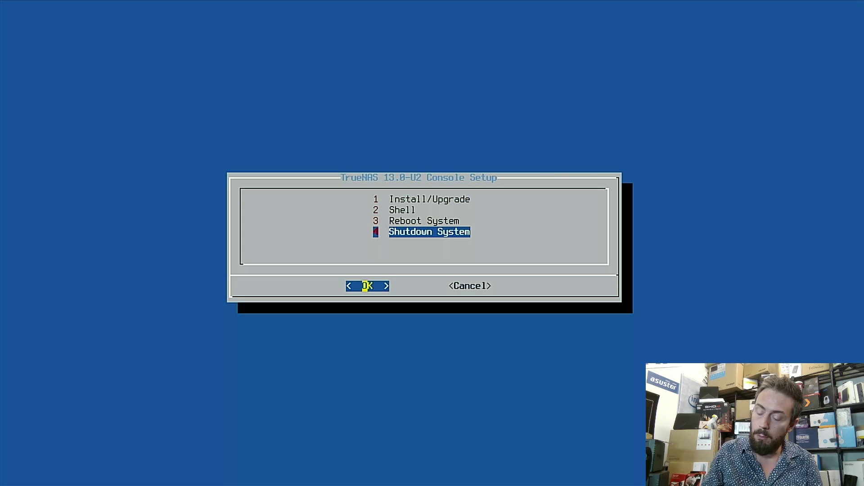
key("Return")
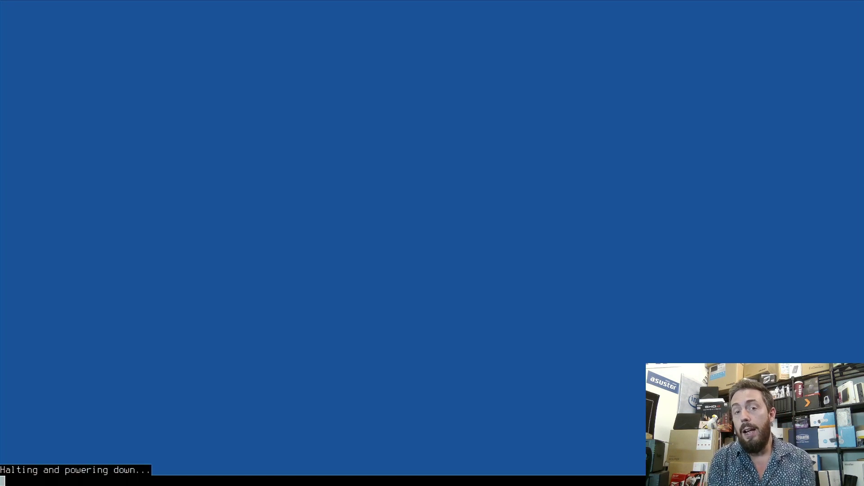
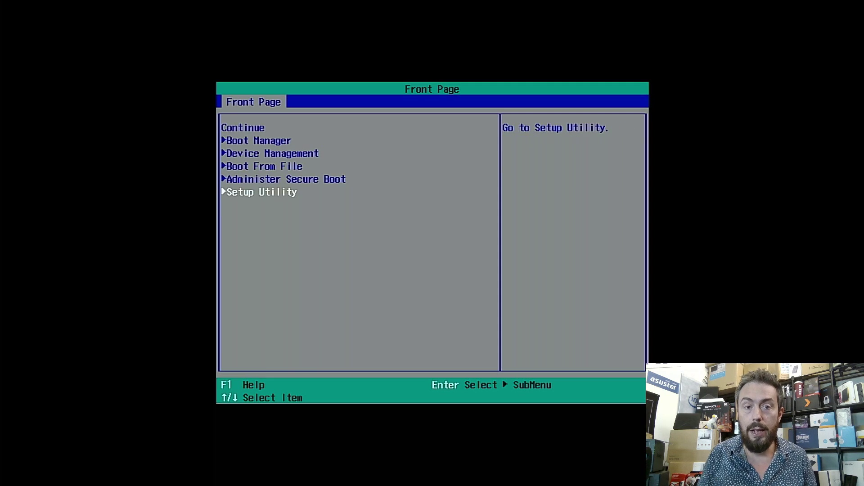
Step: Enter the Setup Utility and open the SD Card / eMMC entry on the Boot tab
key("Return")
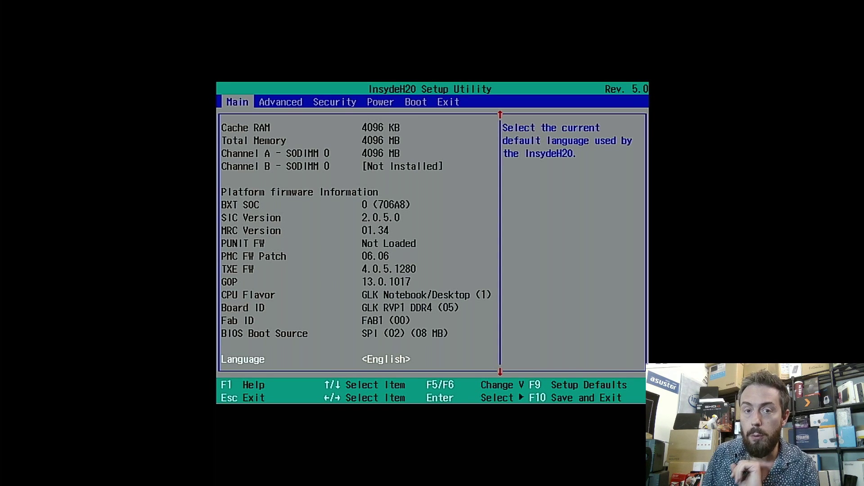
key("Right")
key("Right")
key("Right")
key("Right")
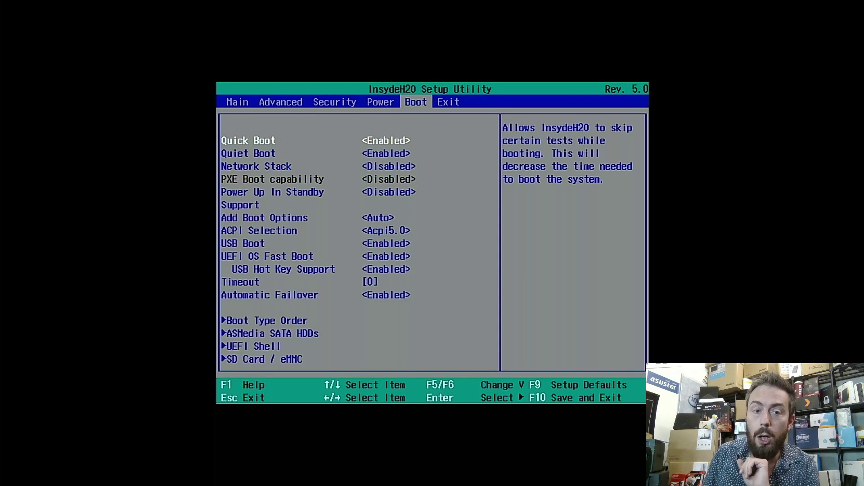
key("Down")
key("Down")
key("Down")
key("Down")
key("Down")
key("Down")
key("Down")
key("Down")
key("Down")
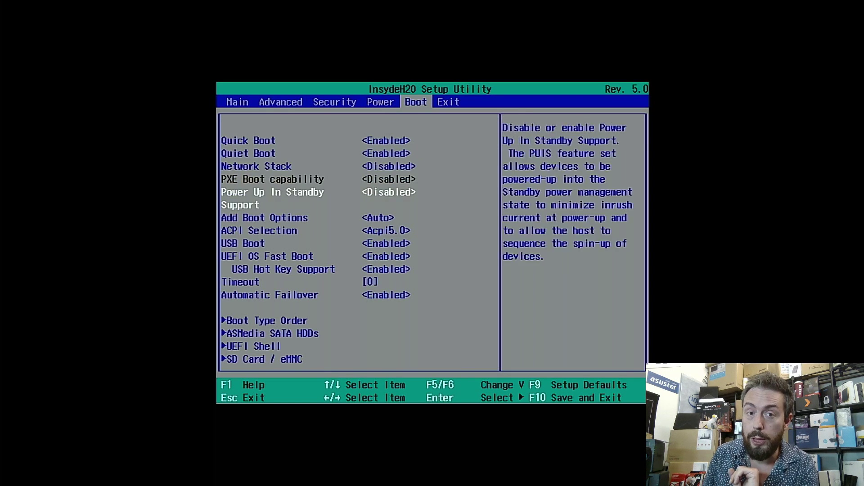
key("Down")
key("Down")
key("Down")
key("Down")
key("Down")
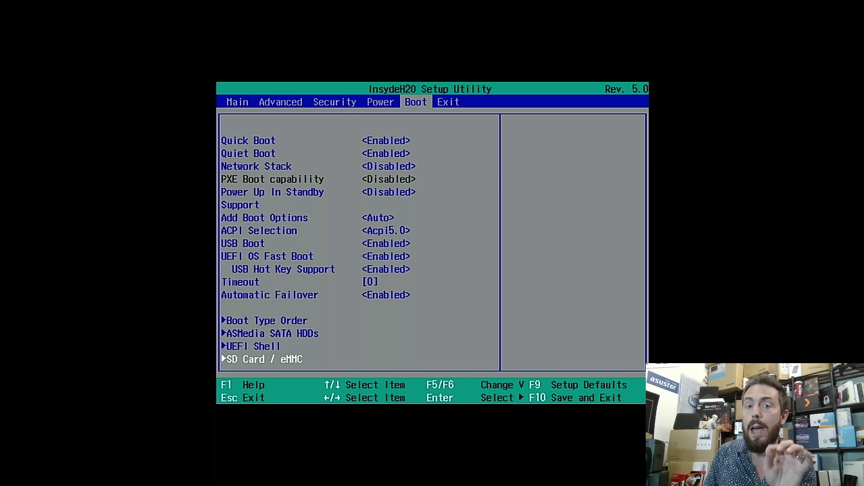
key("Return")
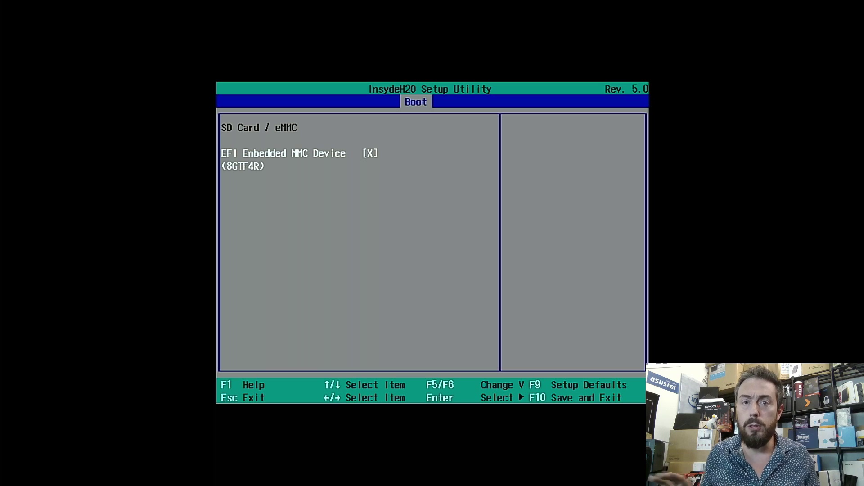
Step: Untick EFI Embedded MMC Device for boot, return to the Boot page, and move to Exit
key("Return")
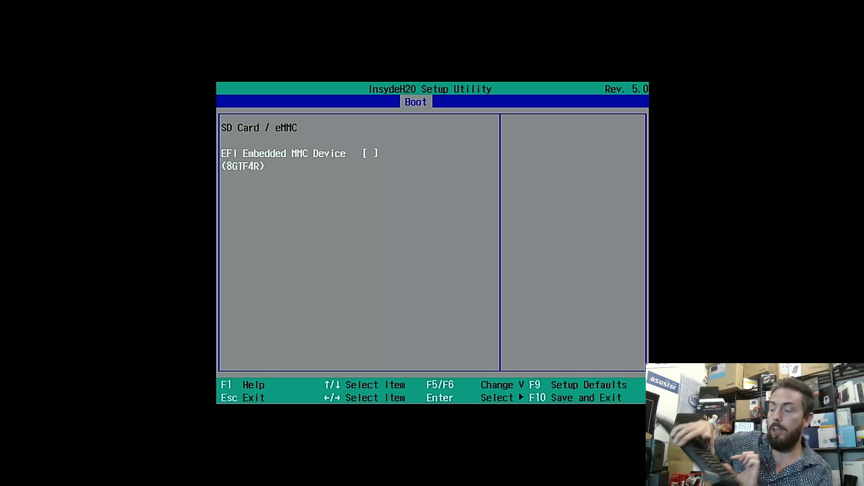
key("Return")
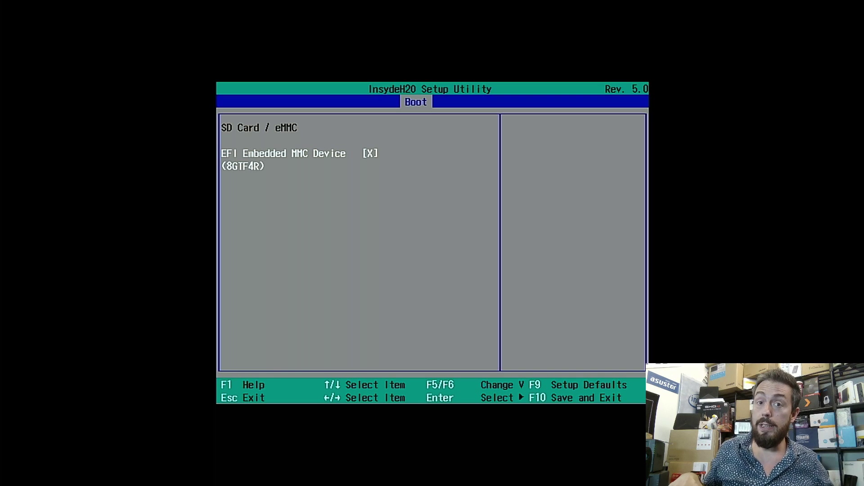
key("Return")
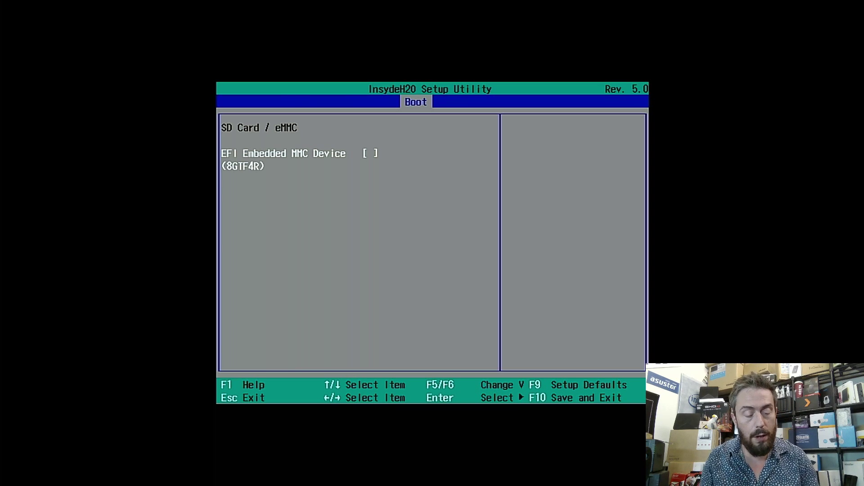
key("Escape")
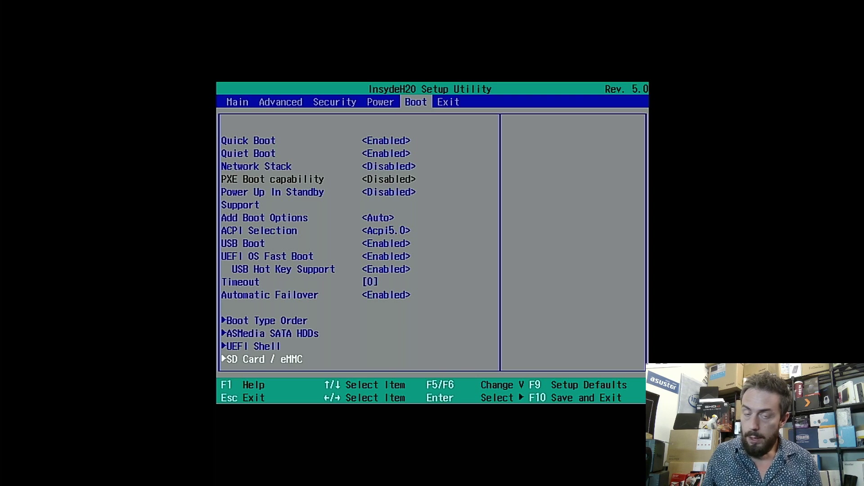
key("Right")
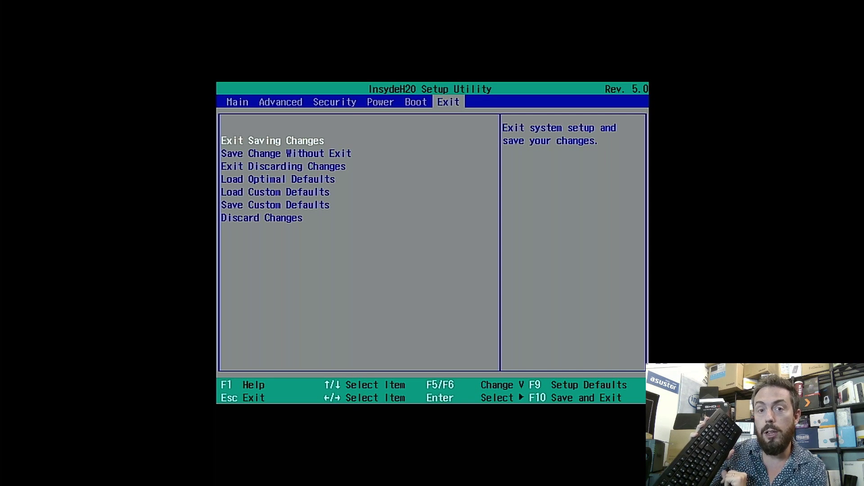
Step: Choose Exit Saving Changes and confirm with Yes so the NAS reboots
key("Return")
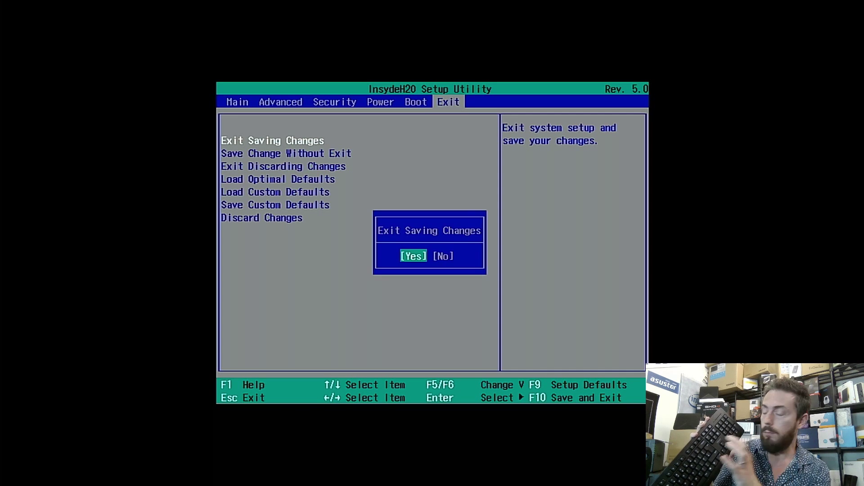
key("Return")
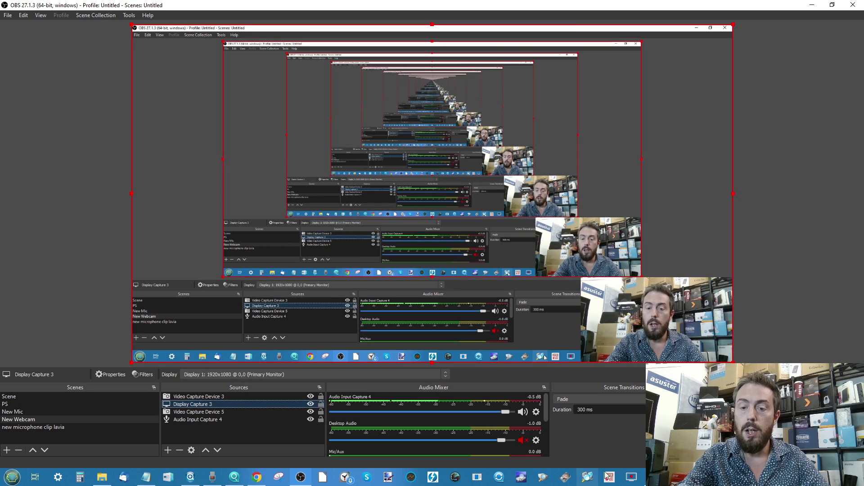
Step: Bring Edge forward on the Advanced IP Scanner tab and launch the Advanced IP Scanner app
mouse_move(608, 474)
left_click(626, 437)
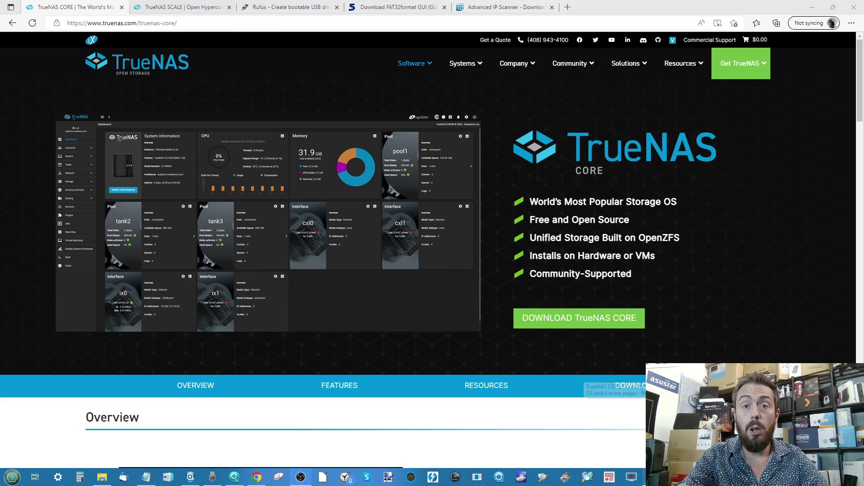
left_click(479, 7)
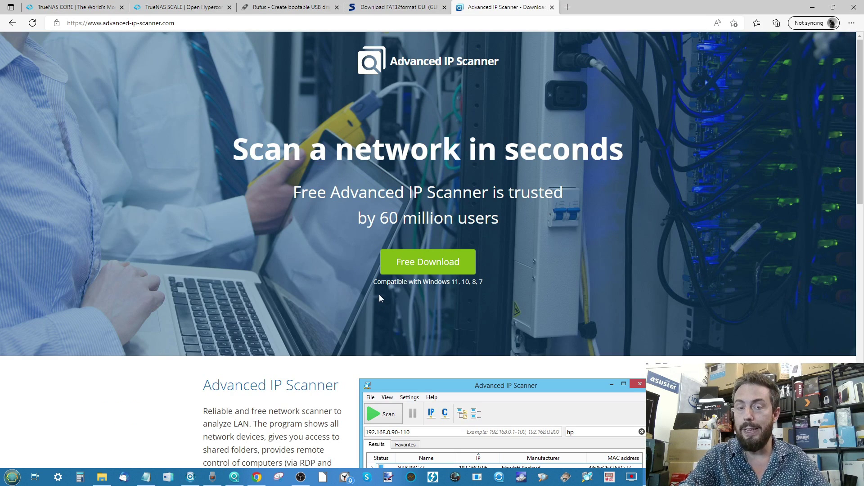
left_click(589, 478)
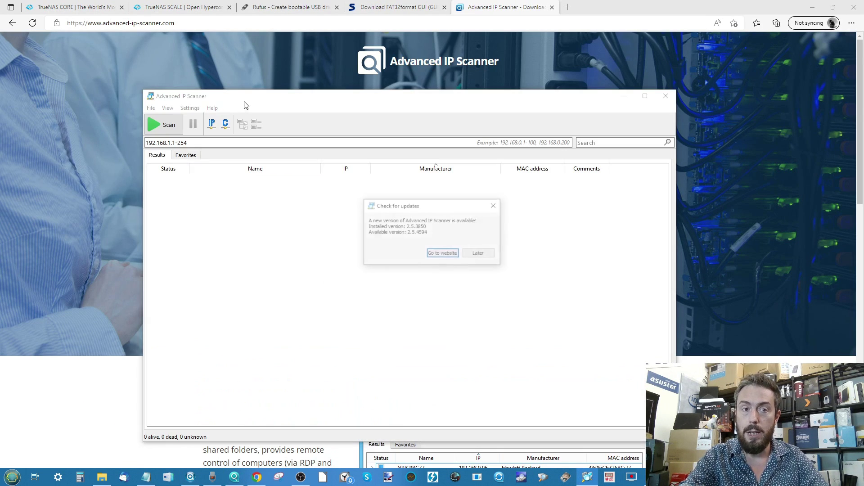
Step: Postpone the update with Later, scan 192.168.1.1-254, then bring OBS Studio forward
left_click(477, 253)
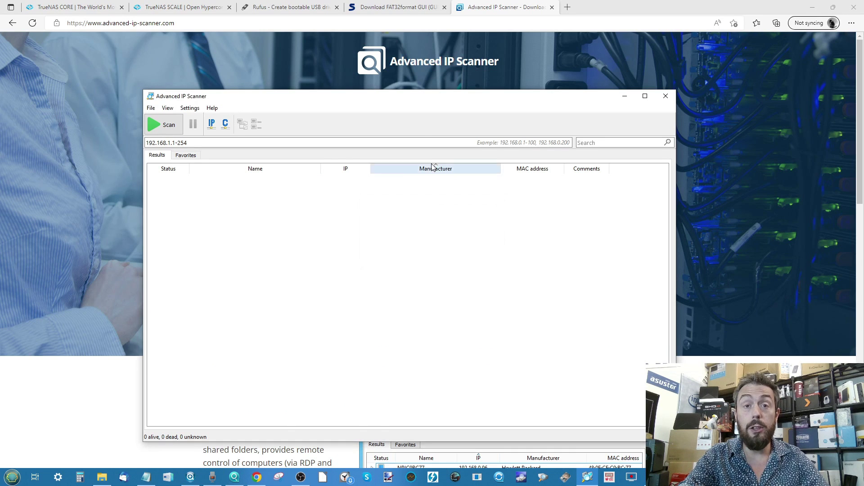
left_click_drag(421, 100, 438, 72)
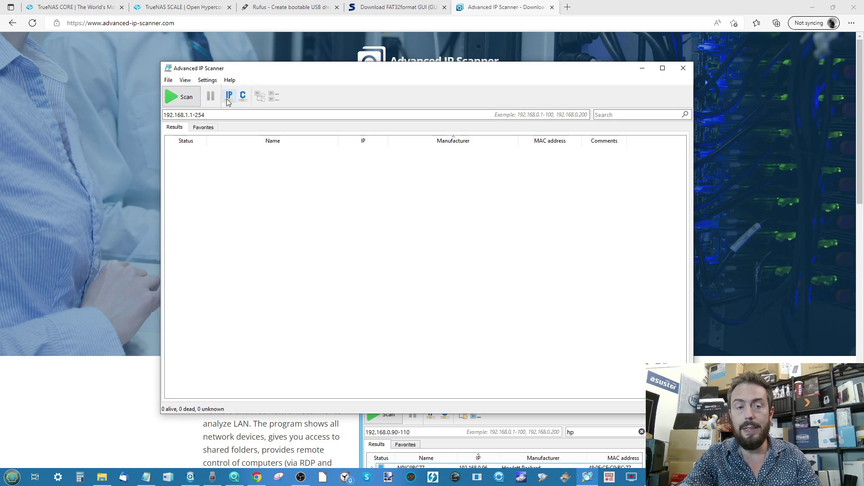
left_click(172, 101)
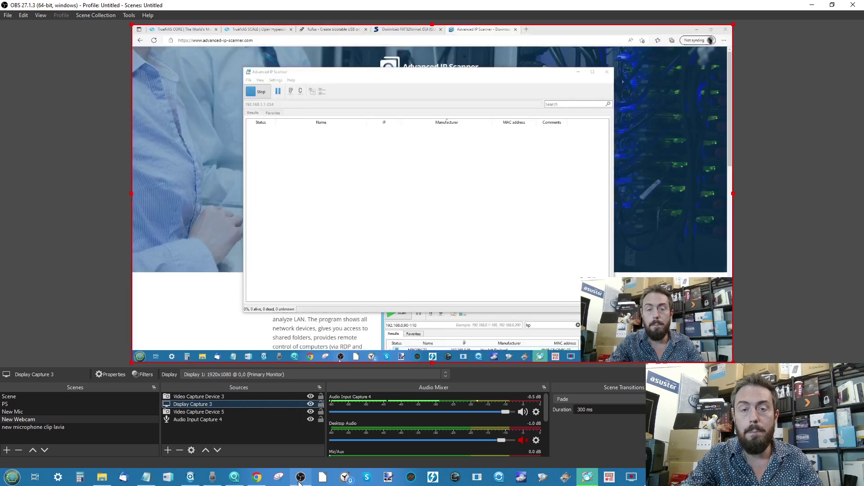
left_click(301, 477)
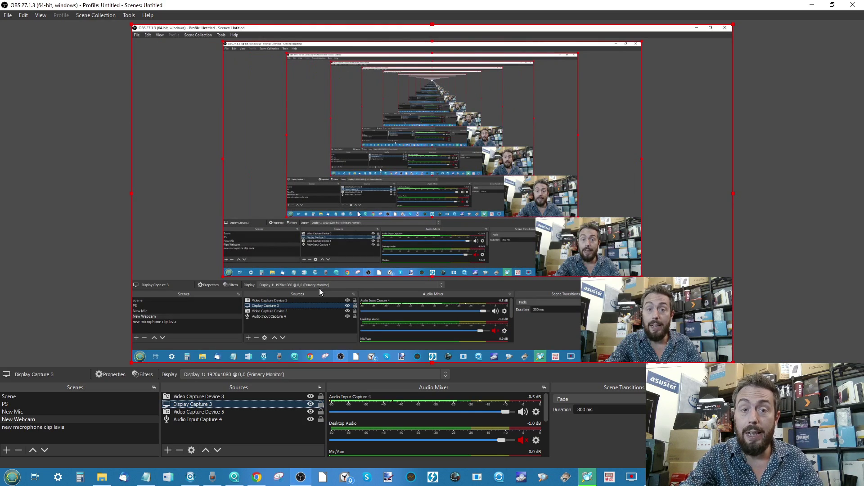
Step: Pick the NAS video capture in OBS's Sources list to show the TrueNAS console
left_click(235, 397)
left_click(228, 411)
left_click(229, 403)
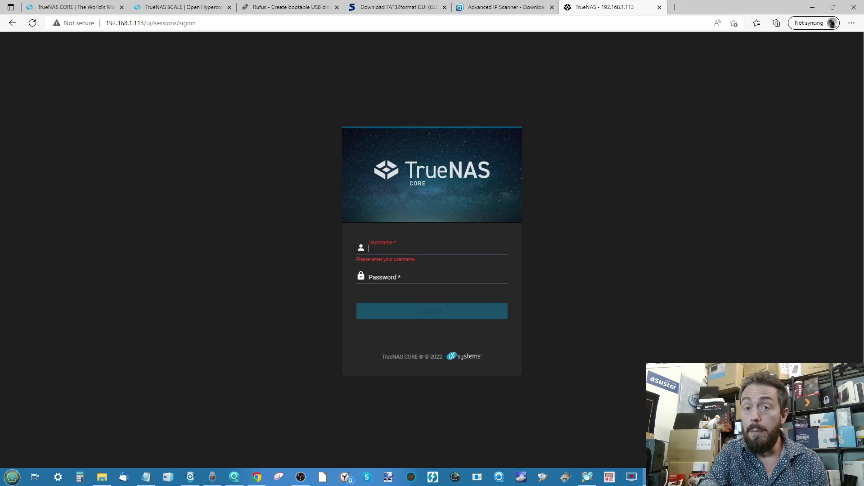
left_click(588, 477)
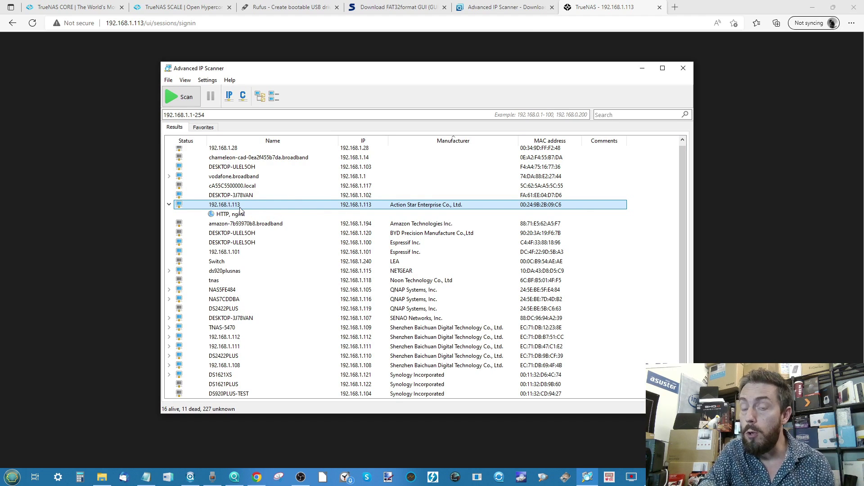
left_click(642, 68)
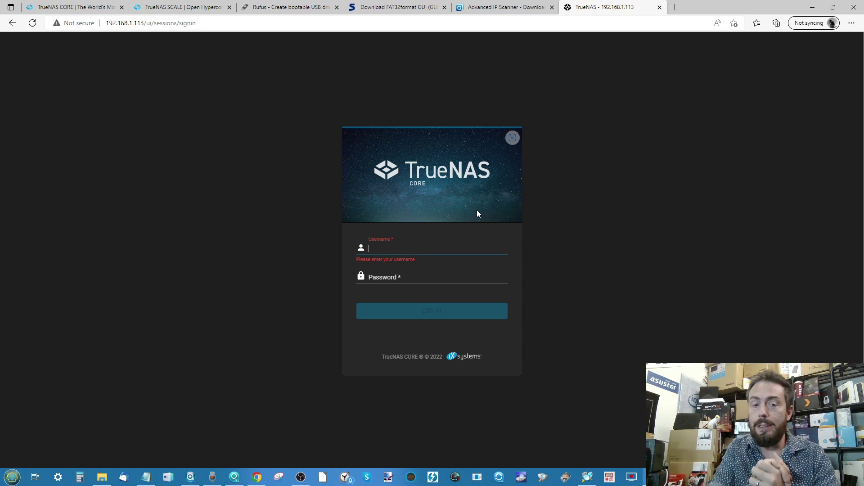
Step: Log in with username root and the root password, correcting a mistyped password
type("root")
key("Tab")
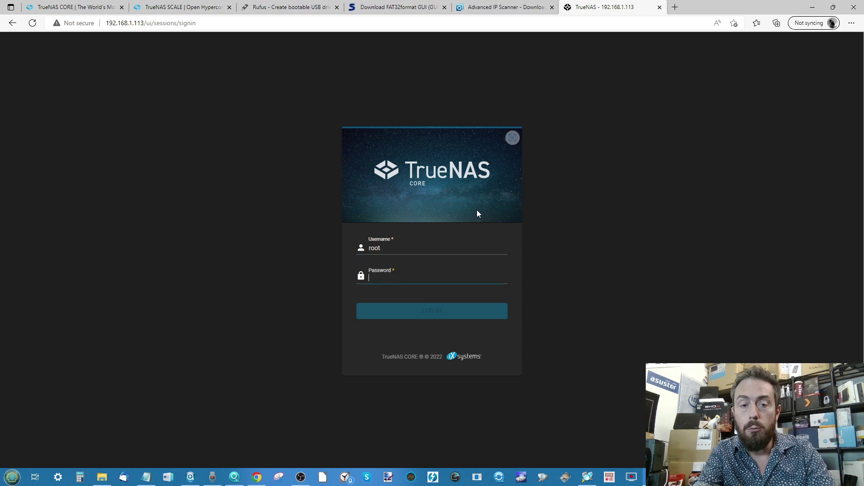
type("••")
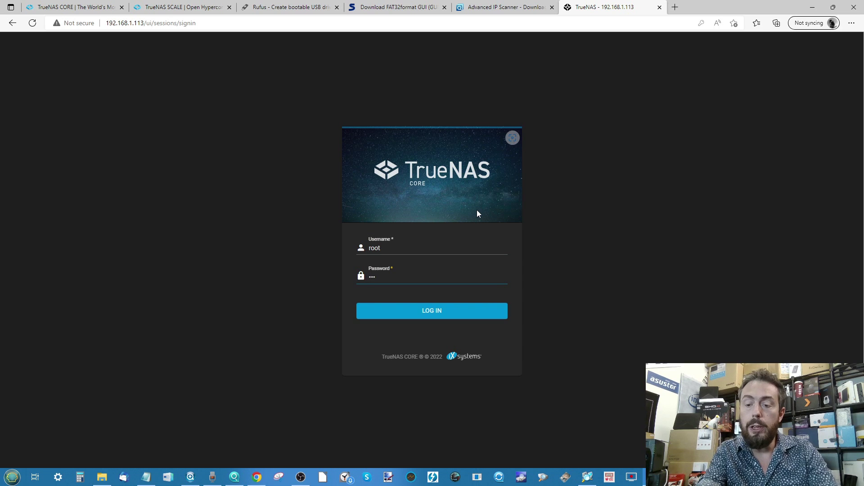
key("BackSpace")
key("BackSpace")
key("BackSpace")
type("••••")
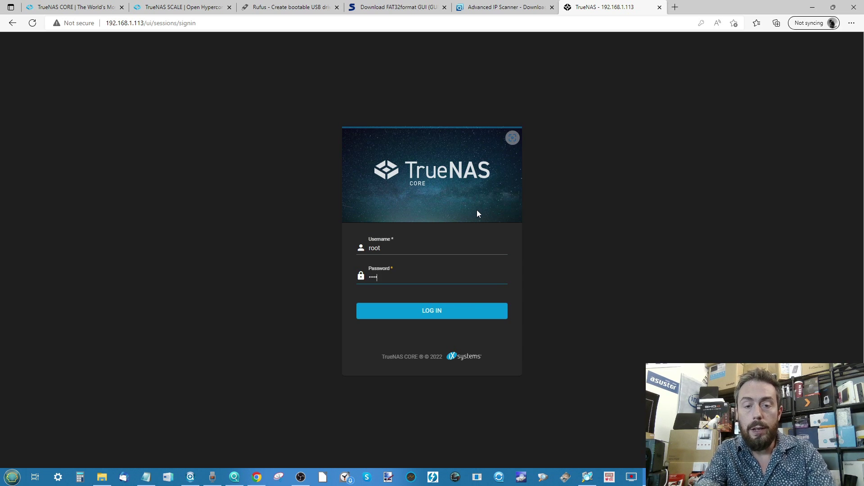
left_click(426, 318)
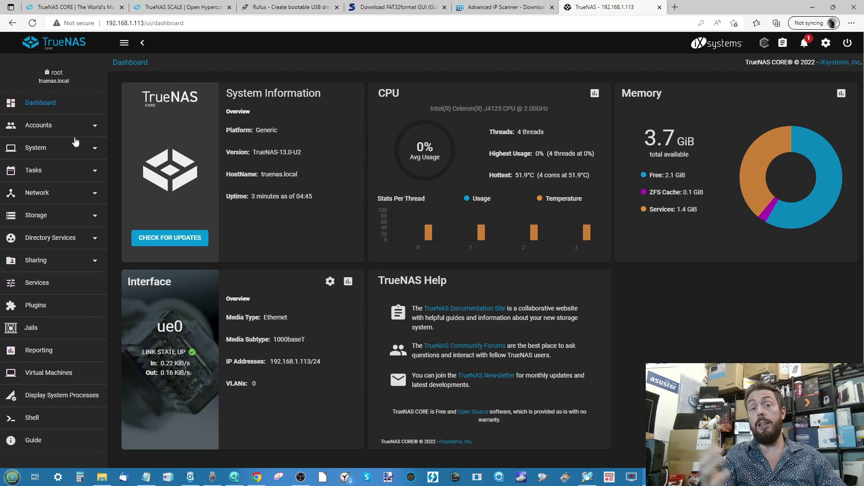
Step: Start creating a pool under Storage > Pools, selecting ada0 and ada1 and naming it RAID-MIRROR
left_click(37, 223)
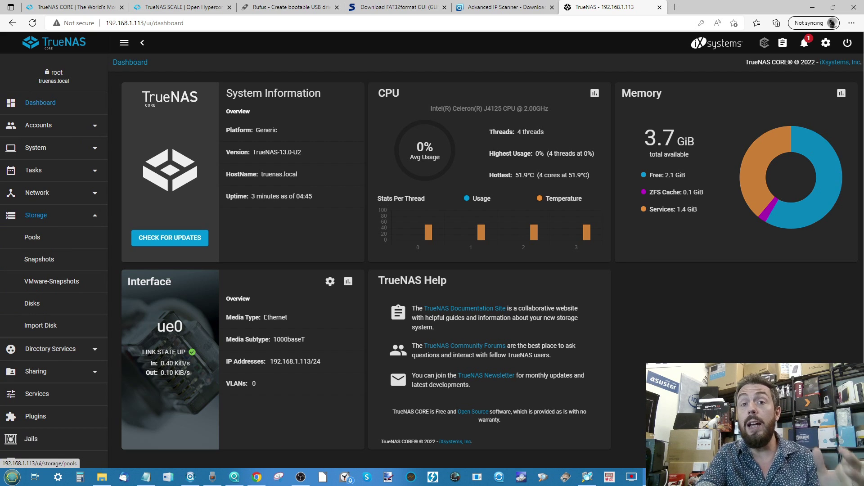
left_click(53, 241)
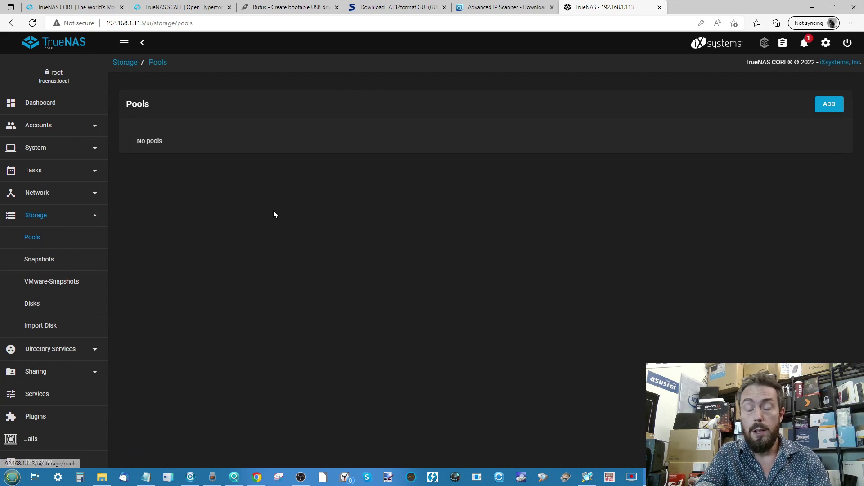
left_click(837, 103)
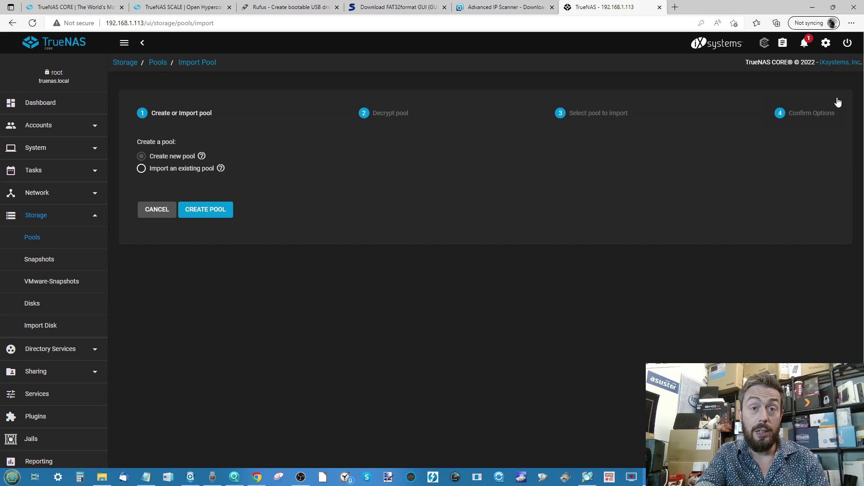
left_click(207, 210)
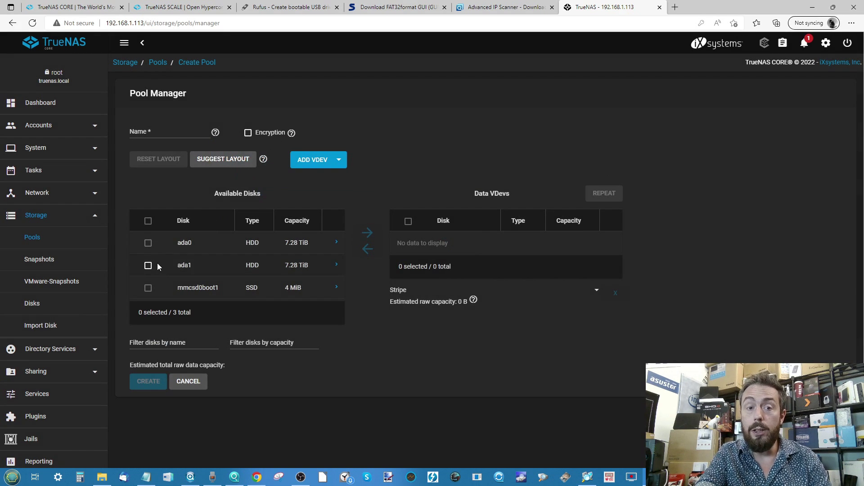
left_click(148, 243)
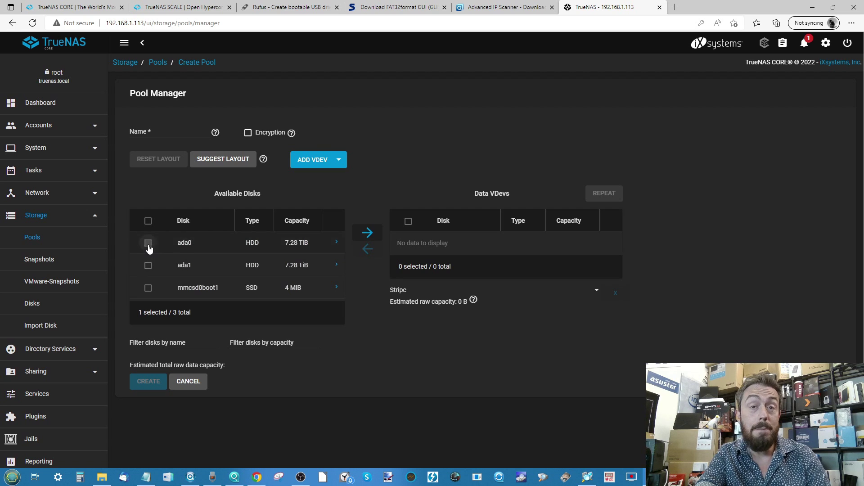
left_click(148, 265)
left_click(161, 131)
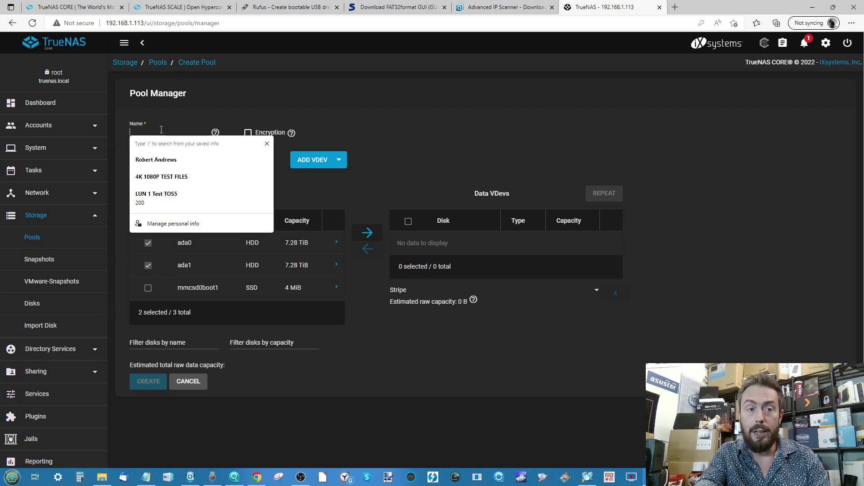
type("RAID-MIRROR")
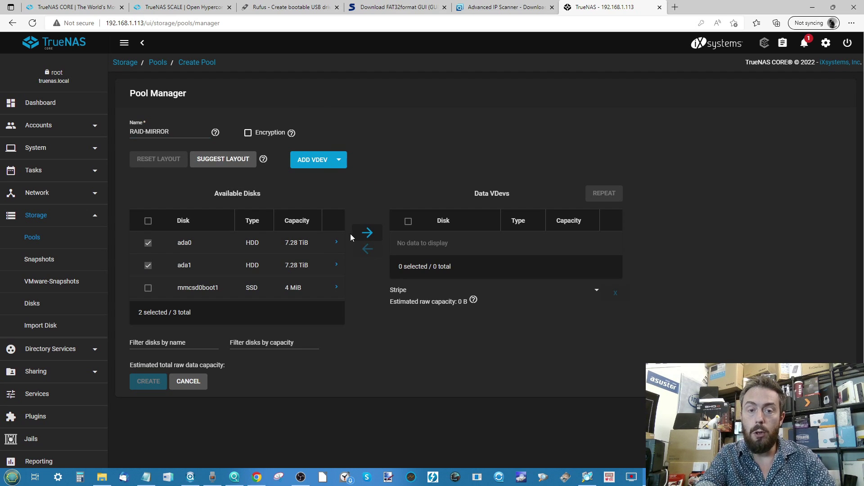
Step: Put both disks in a Mirror data vdev, then cancel the pool and open Plugins
left_click(367, 232)
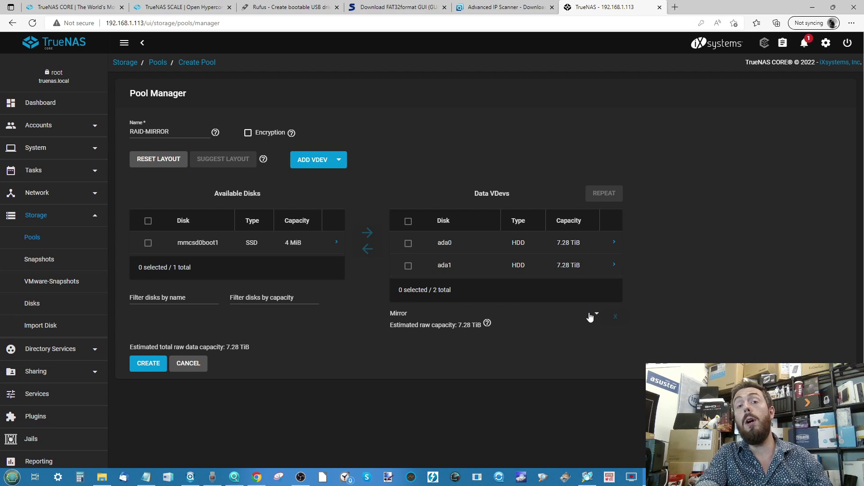
left_click(593, 315)
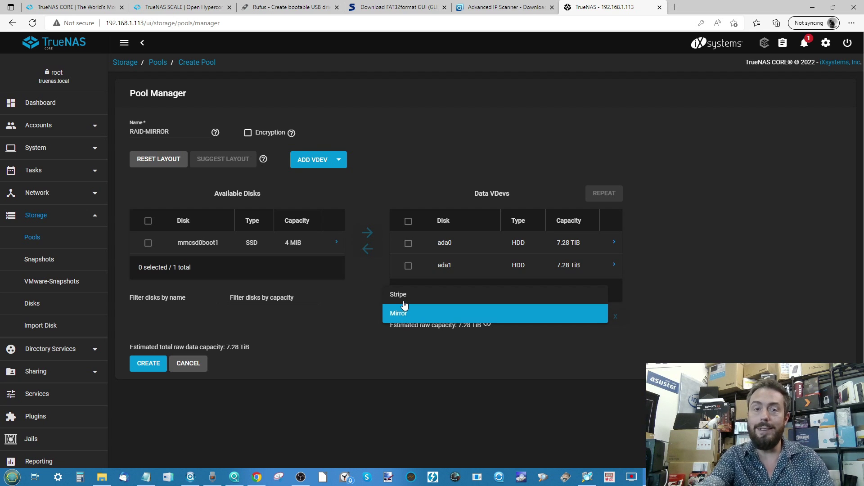
left_click(33, 419)
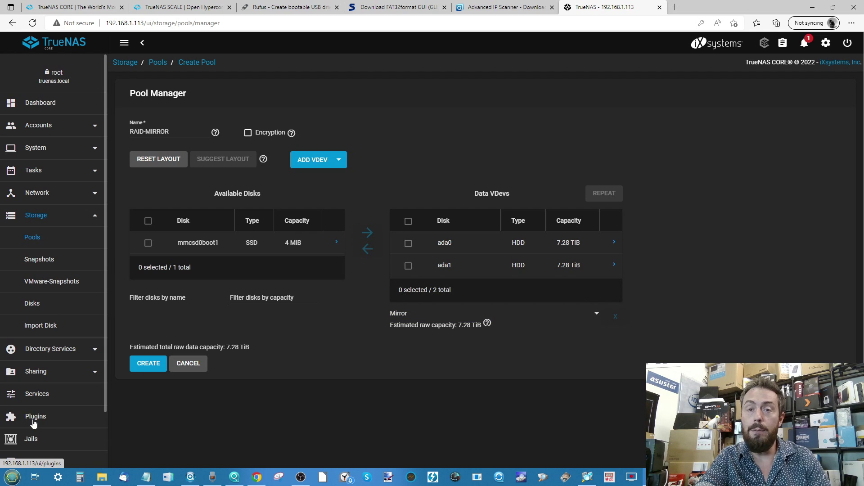
left_click(191, 362)
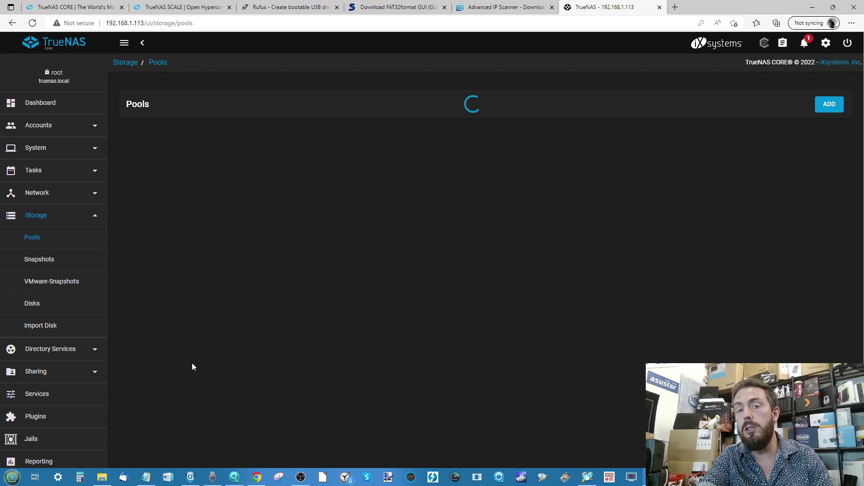
left_click(28, 417)
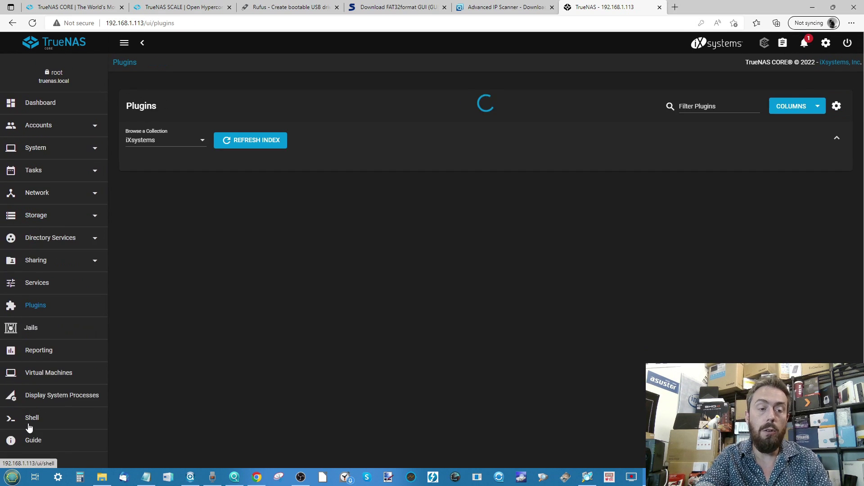